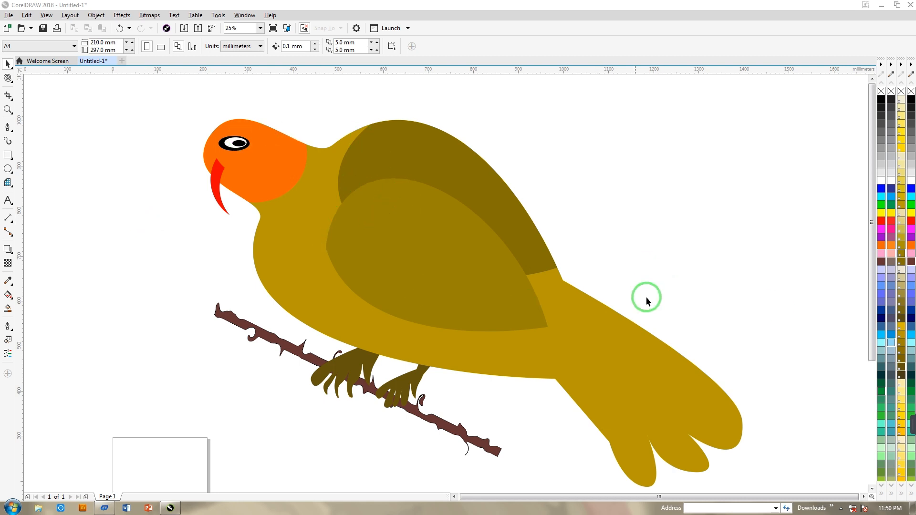
Delete the finished bird and the branch beneath it to clear the drawing area.
mouse_move(873, 228)
mouse_down()
mouse_move(867, 242)
mouse_move(867, 215)
mouse_up()
drag(442, 292, 403, 279)
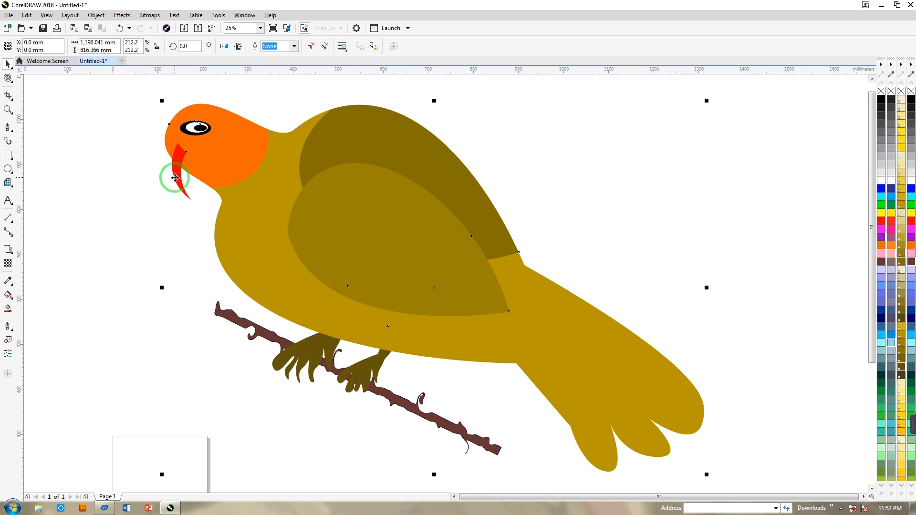
click(72, 122)
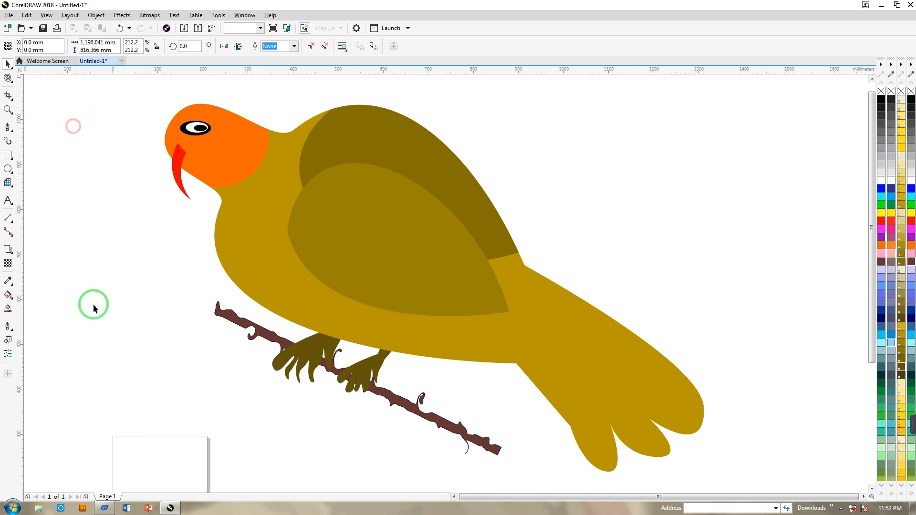
click(387, 253)
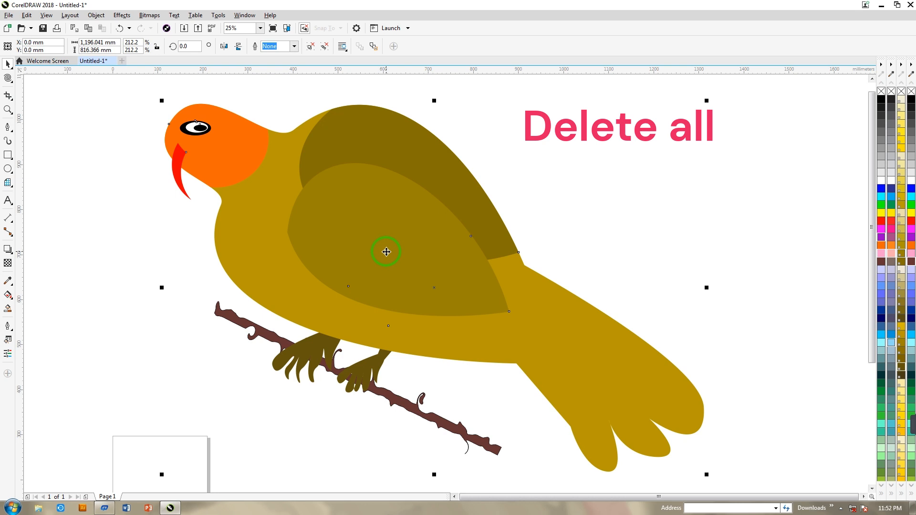
key(Delete)
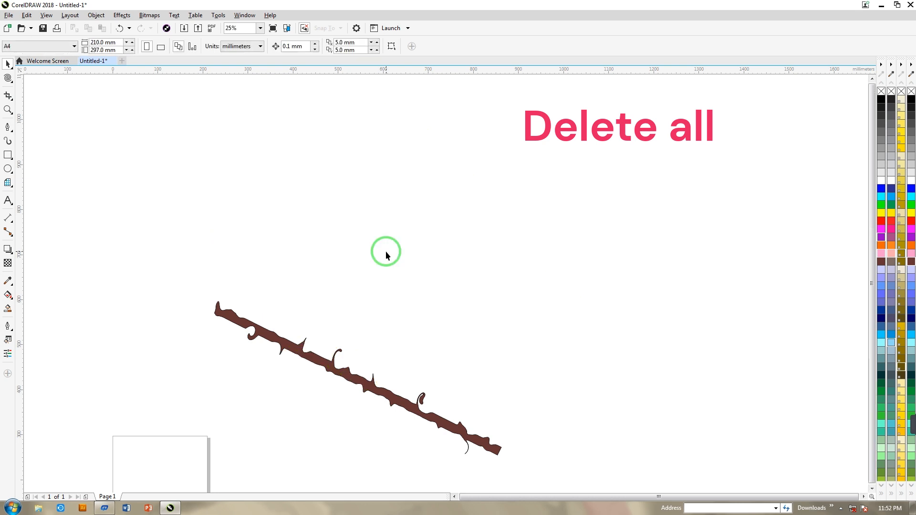
click(270, 335)
key(Delete)
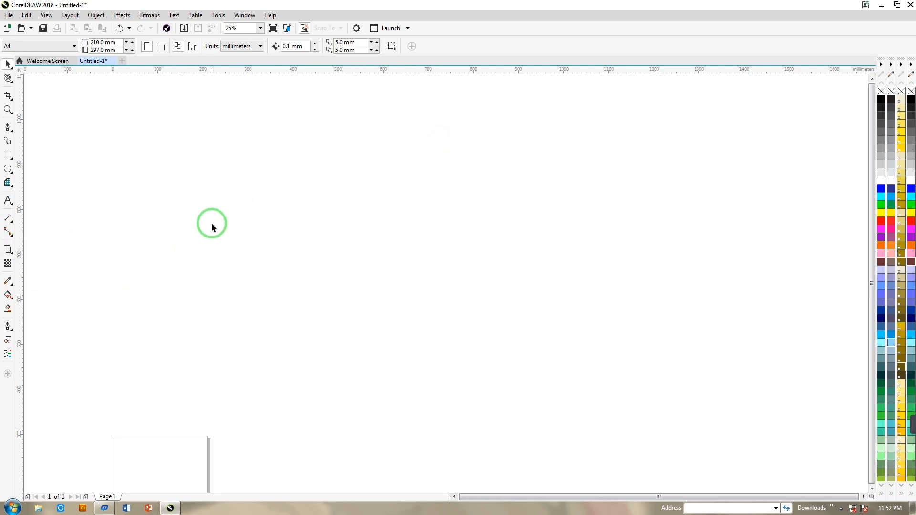
Draw a 3-point curve about 1,055 mm wide and 618 mm high, arching upward, and close it with a straight line between its ends.
click(8, 169)
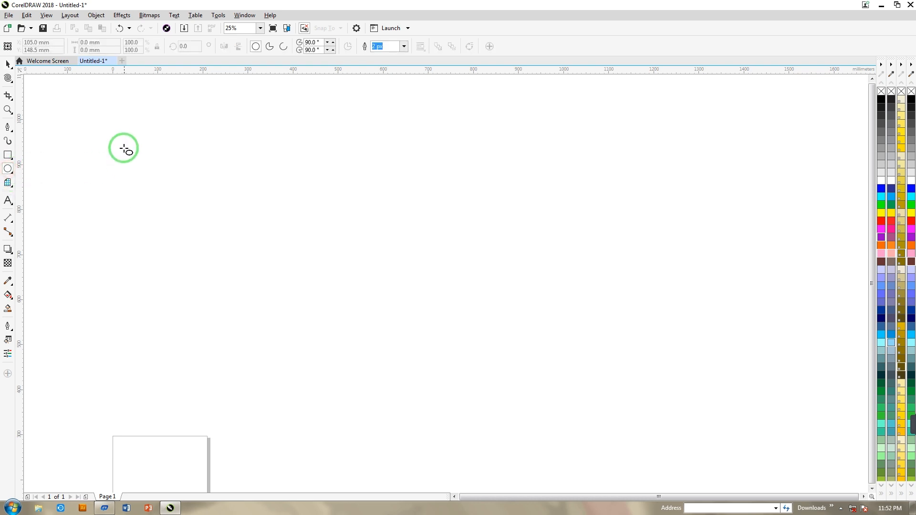
click(10, 126)
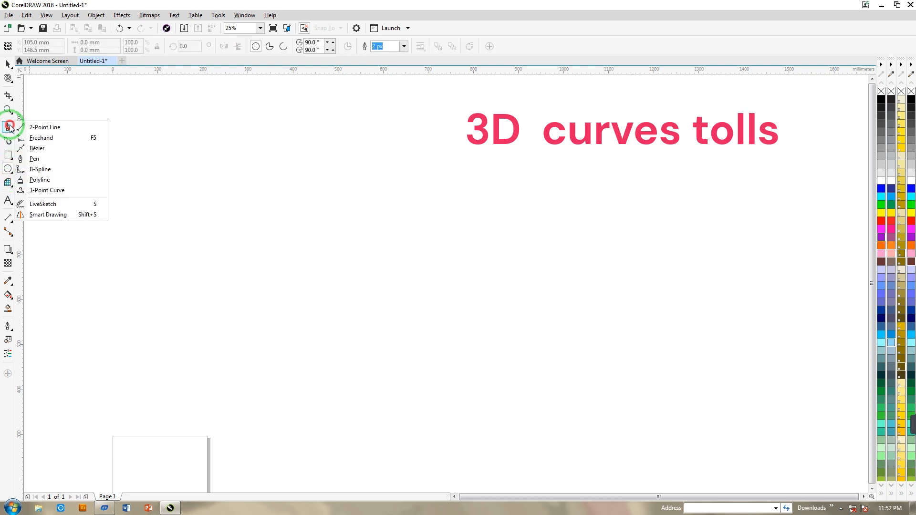
click(55, 190)
drag(160, 134, 636, 383)
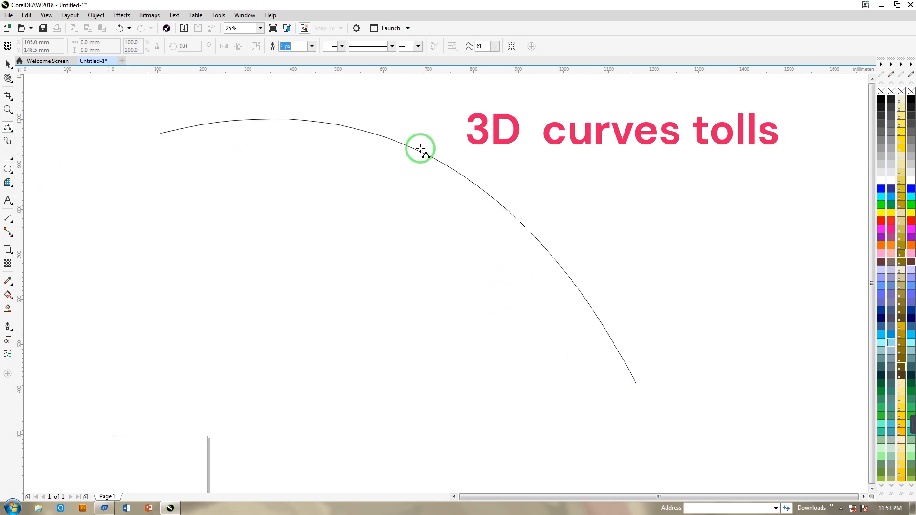
click(425, 131)
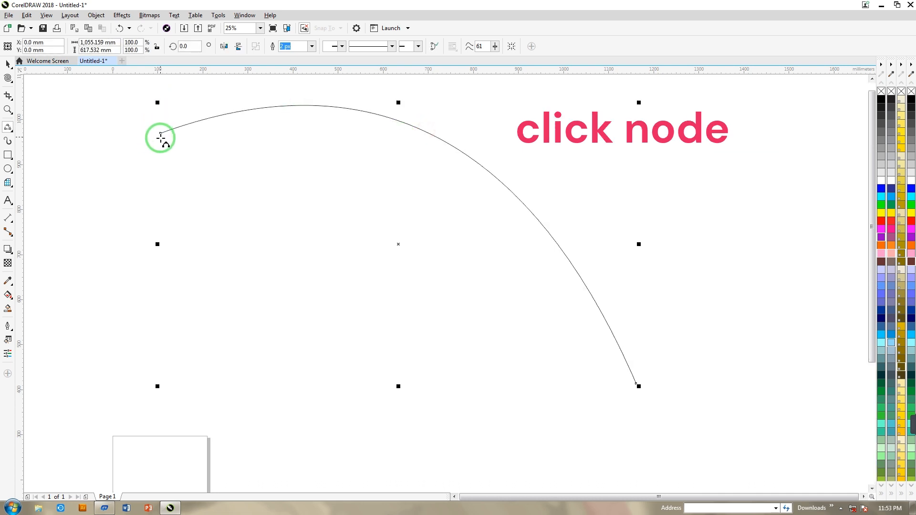
drag(161, 134, 635, 383)
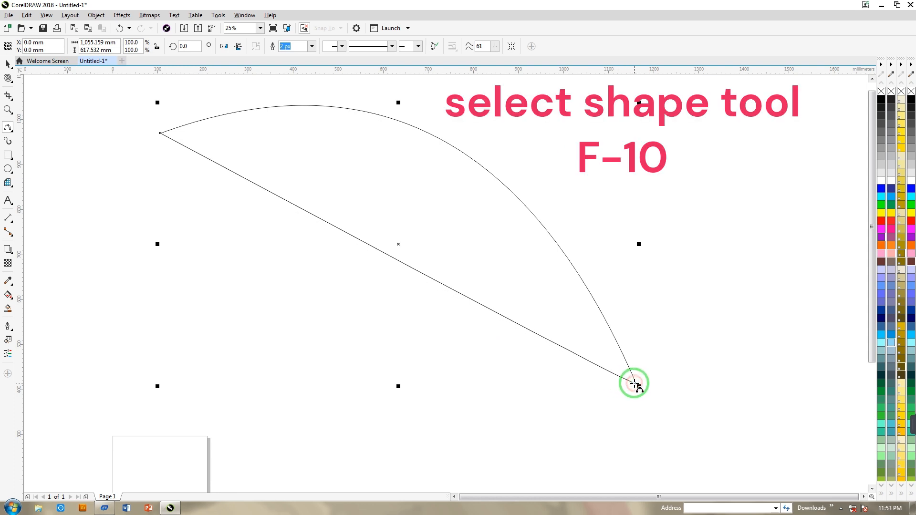
click(635, 384)
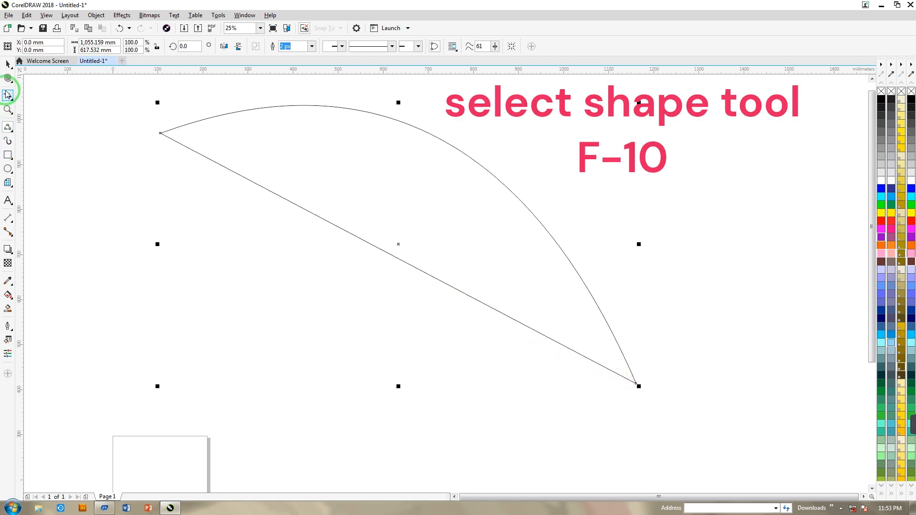
Bend the closed shape's straight edge outward into a leaf-like body with the Shape tool and fill it with light pink.
click(9, 78)
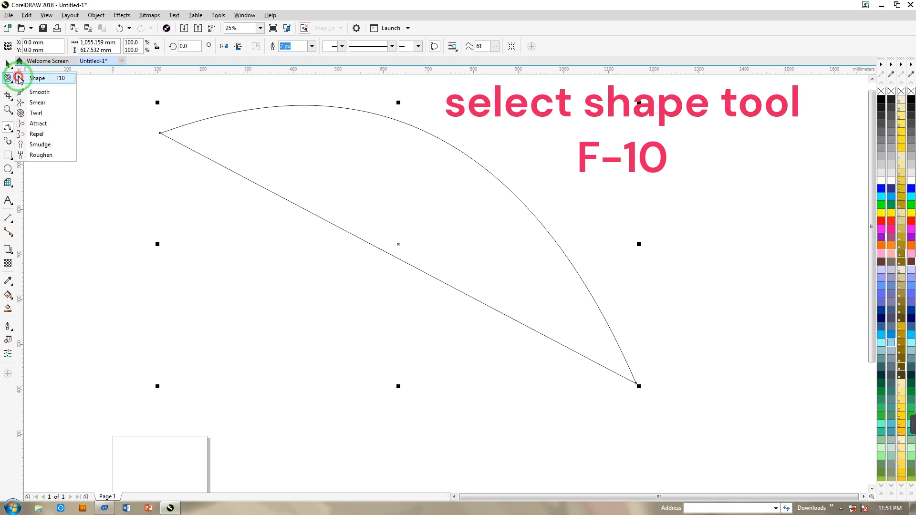
click(34, 78)
click(160, 133)
click(359, 245)
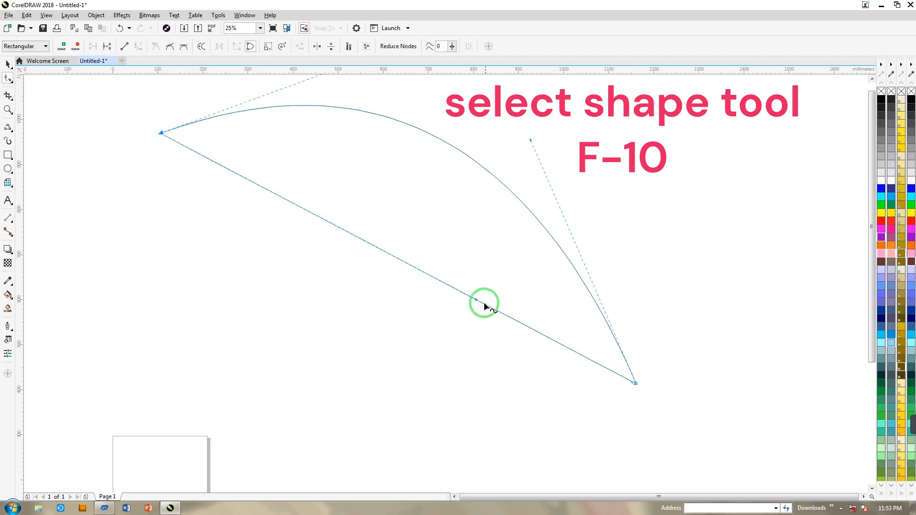
drag(484, 302, 175, 456)
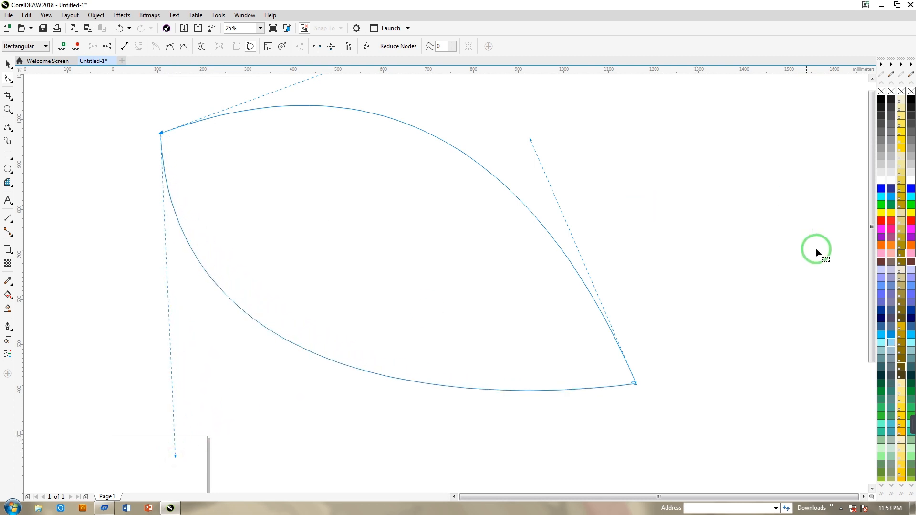
click(881, 253)
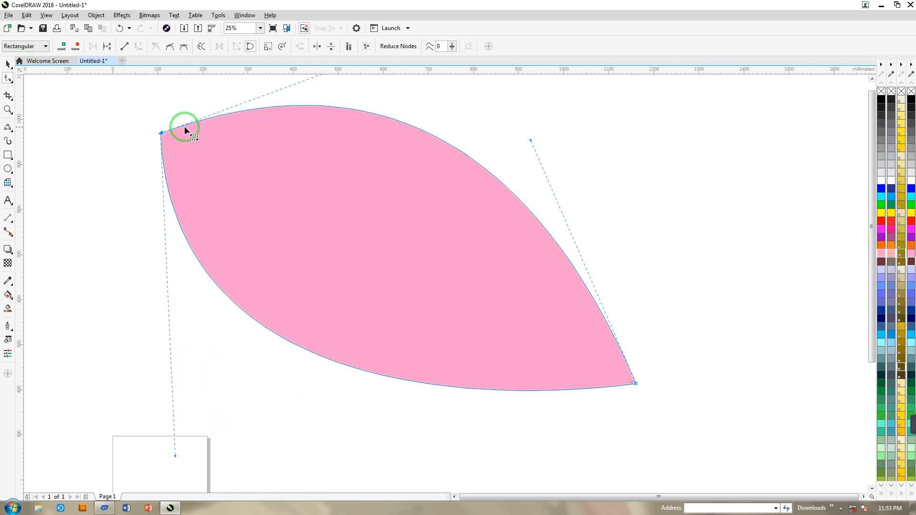
Move the pink body shape about 320 mm to the right and 366 mm down.
scroll(185, 126, down, 3)
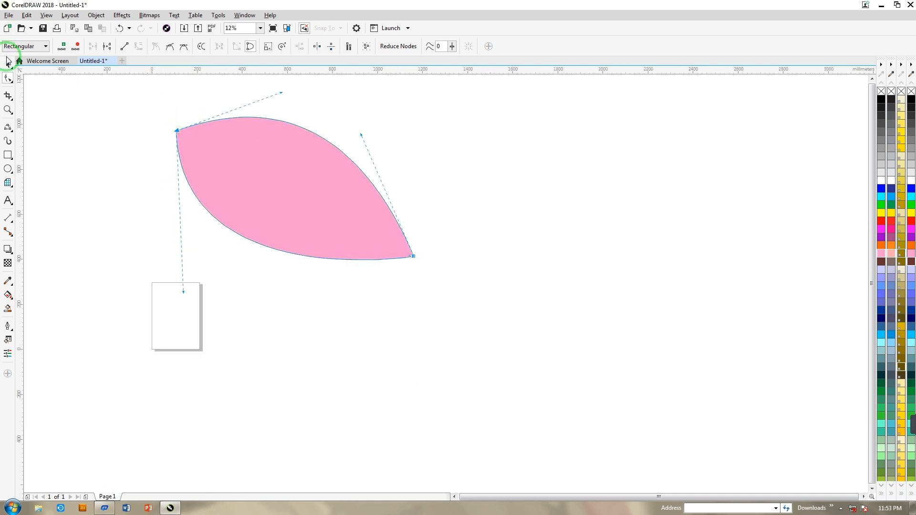
click(8, 62)
drag(256, 198, 328, 282)
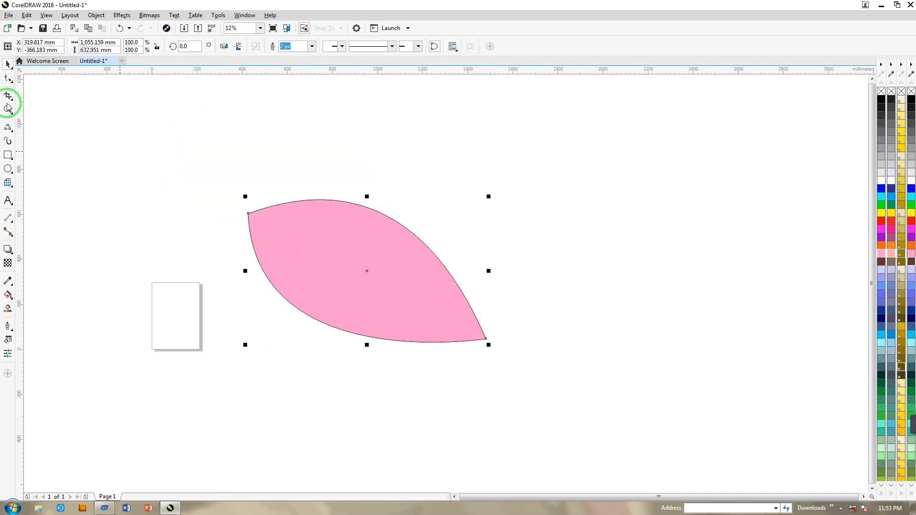
Add one node to the body outline on each side of its upper-left tip with the Shape tool.
click(9, 78)
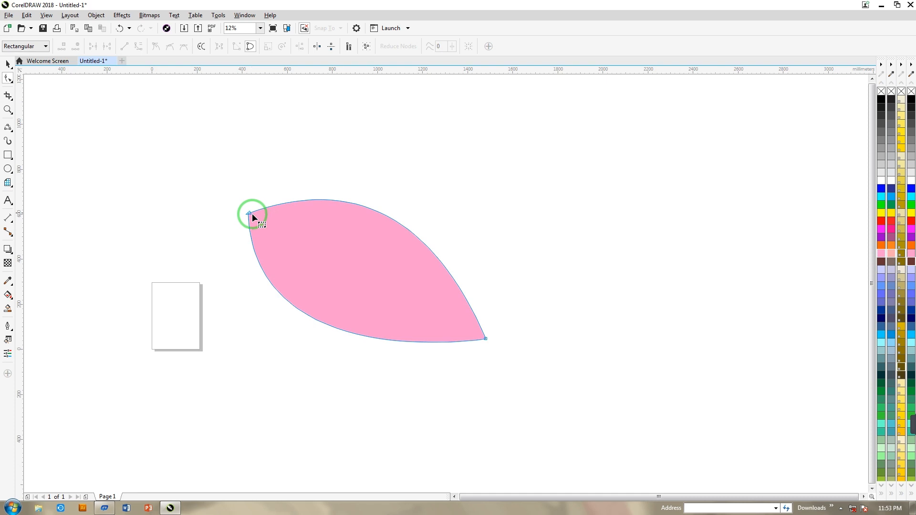
right_click(290, 203)
click(300, 207)
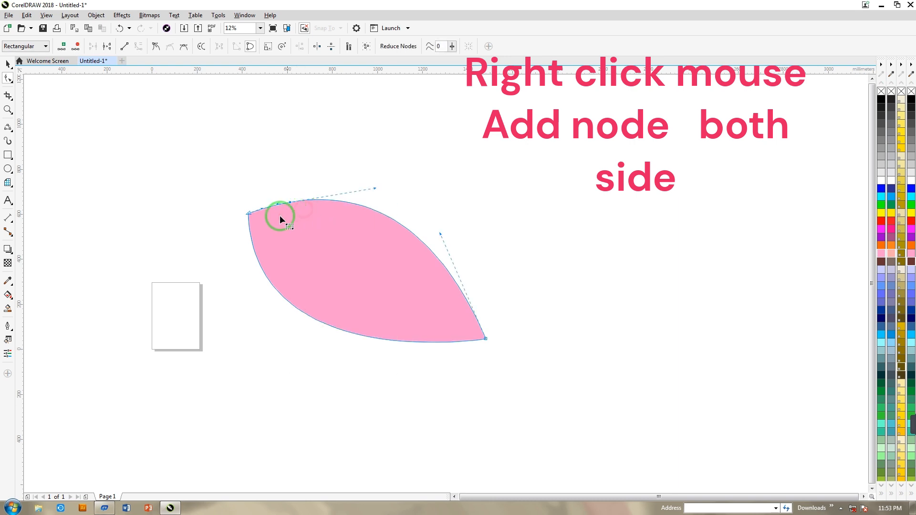
right_click(254, 250)
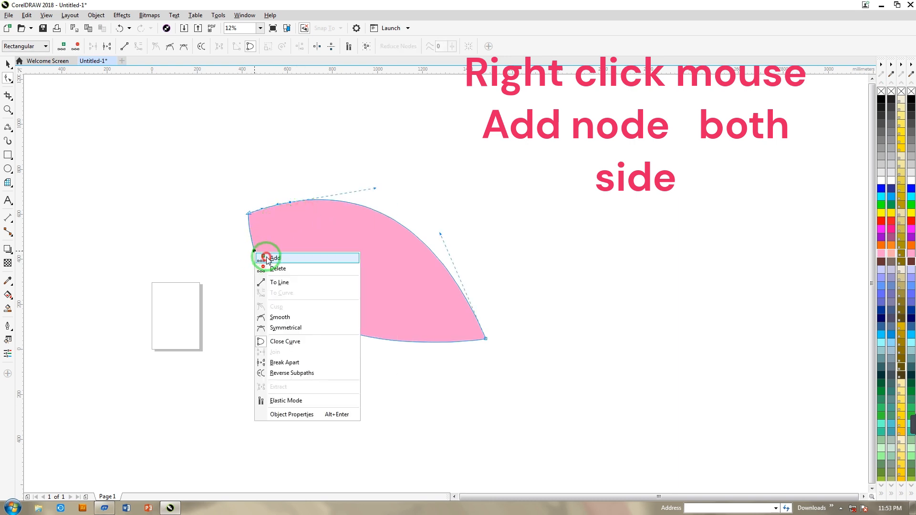
click(265, 257)
Adjust the curve handles of the two added nodes so the outline curves inward on both sides to form a neck.
click(292, 203)
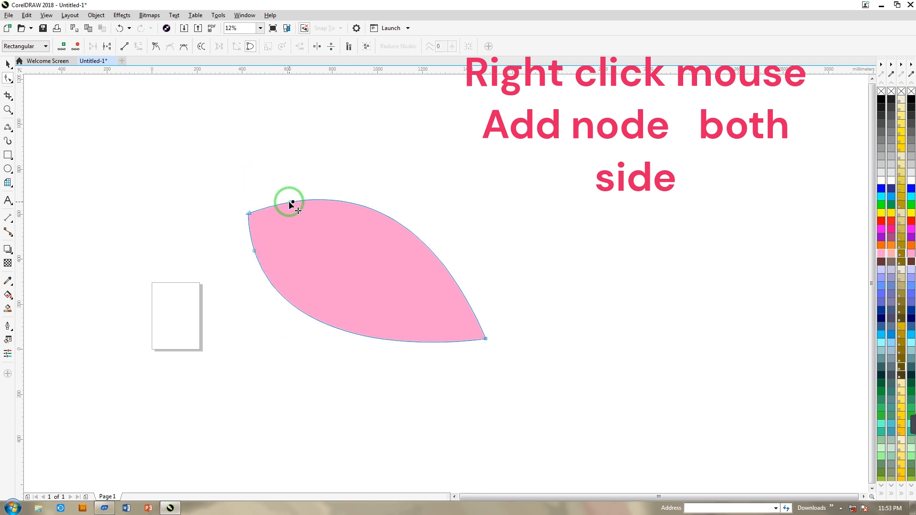
drag(290, 205, 277, 214)
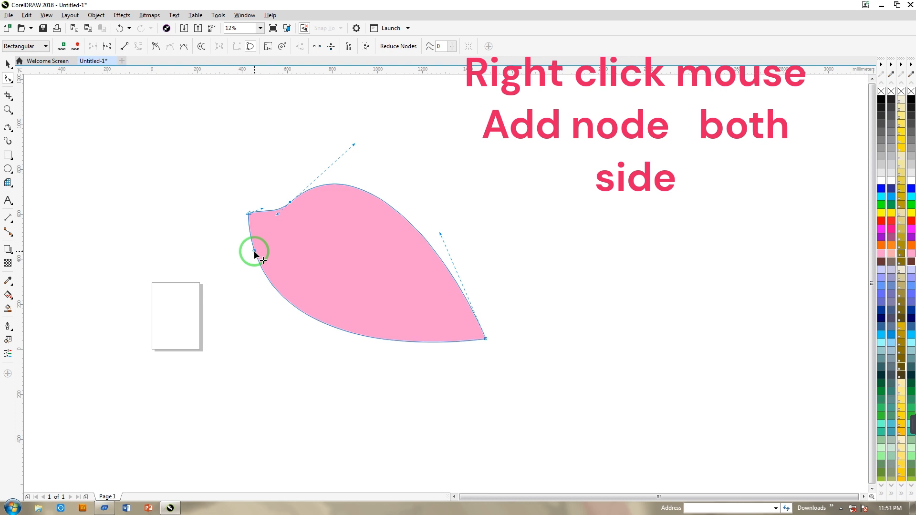
click(253, 251)
drag(252, 239, 258, 241)
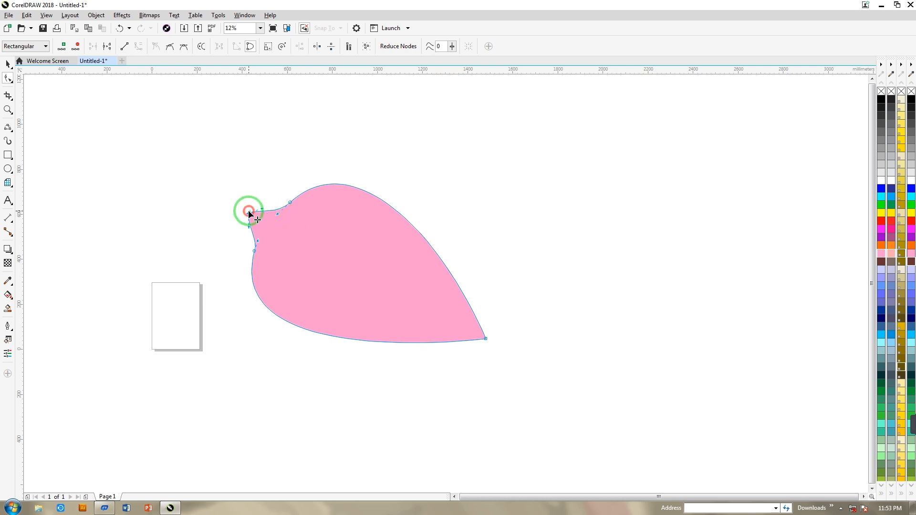
Pull the tip node up and to the left and adjust its handles to shape a rounded bird's head.
drag(248, 212, 231, 159)
mouse_move(211, 206)
mouse_down()
mouse_move(191, 222)
mouse_move(210, 197)
mouse_move(220, 202)
mouse_up()
click(205, 230)
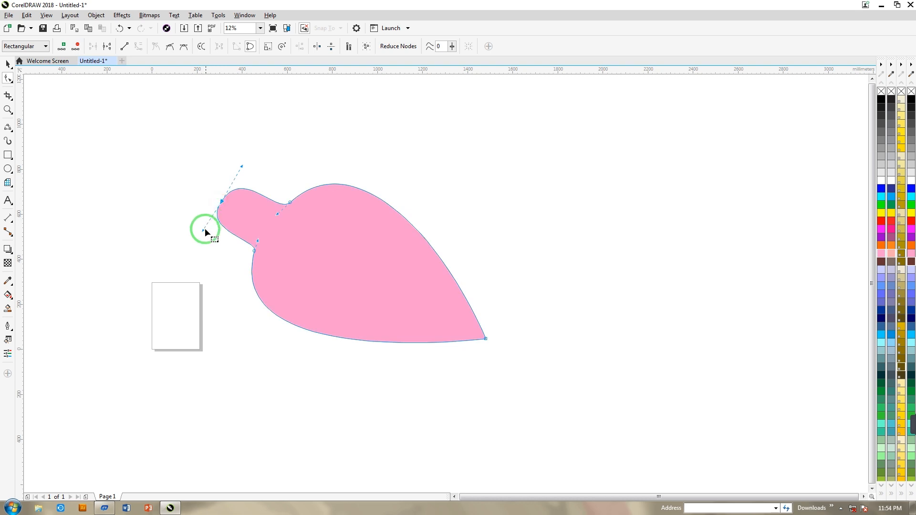
drag(242, 167, 244, 158)
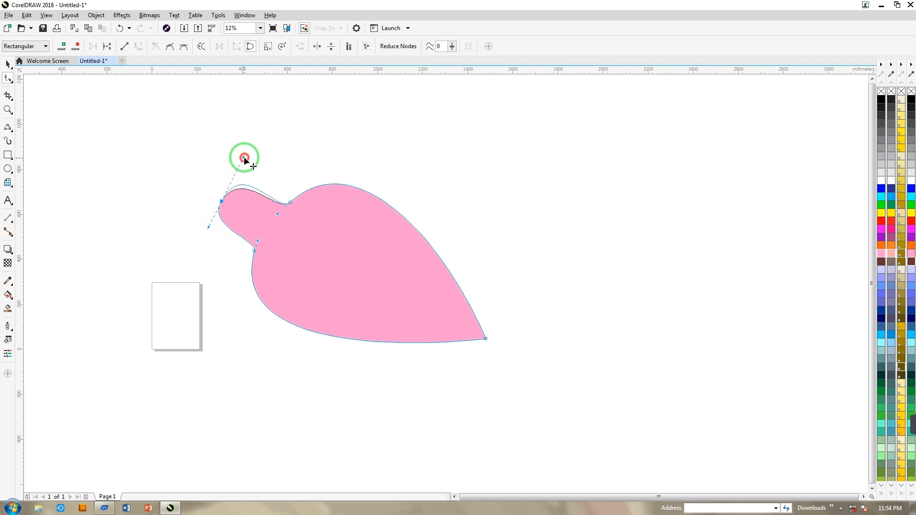
click(214, 211)
drag(206, 238, 215, 206)
click(233, 188)
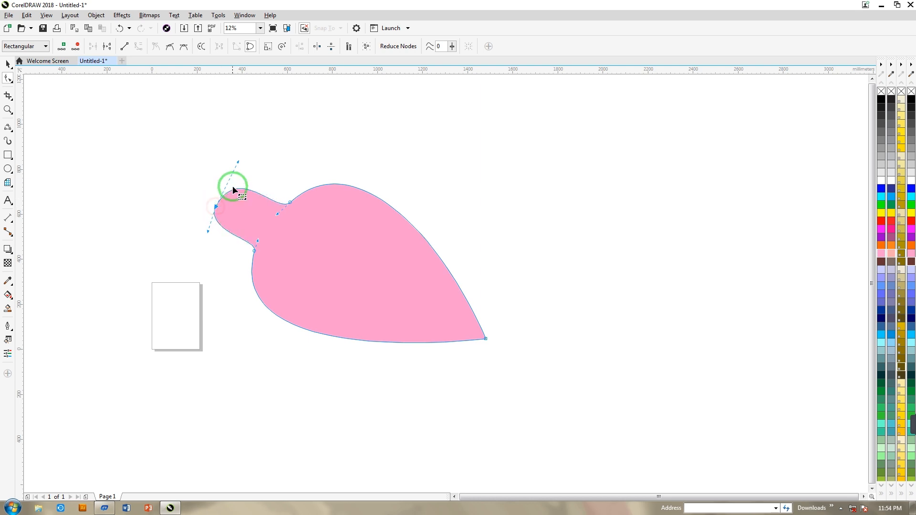
Refine the head's roundness by adjusting the tip node's two handles and shifting the node slightly upward.
click(217, 206)
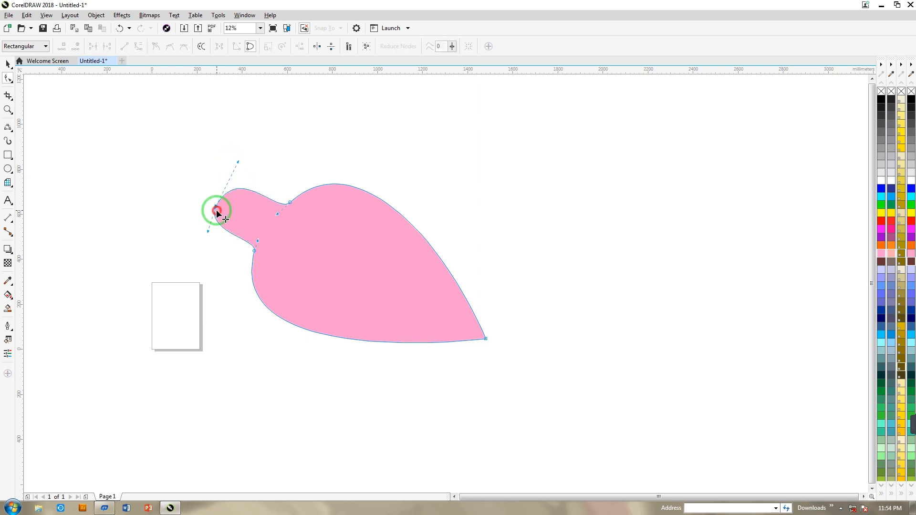
click(238, 159)
mouse_move(208, 232)
mouse_down()
mouse_move(210, 223)
mouse_move(205, 241)
mouse_up()
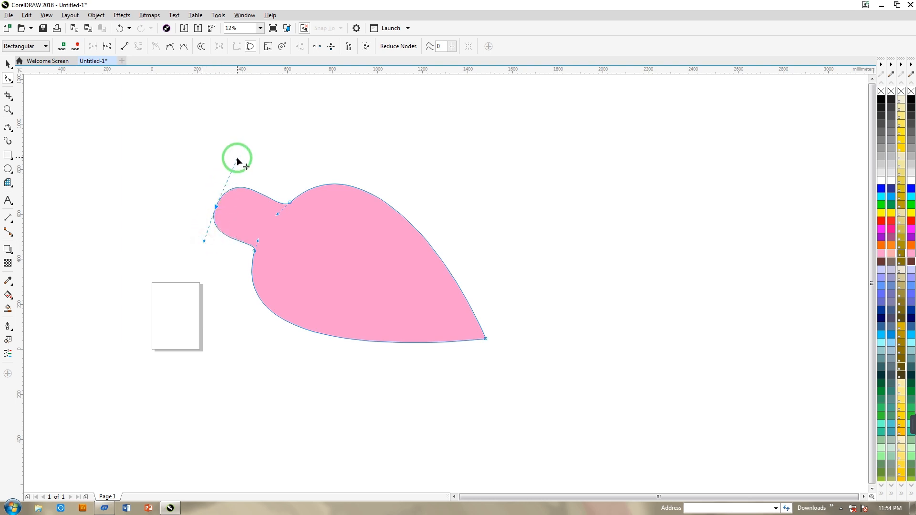
drag(237, 156, 226, 164)
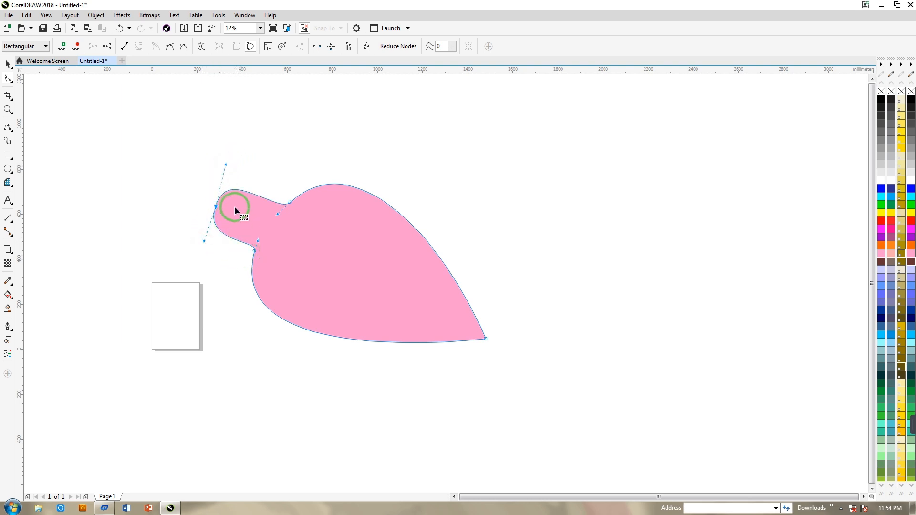
drag(214, 207, 233, 169)
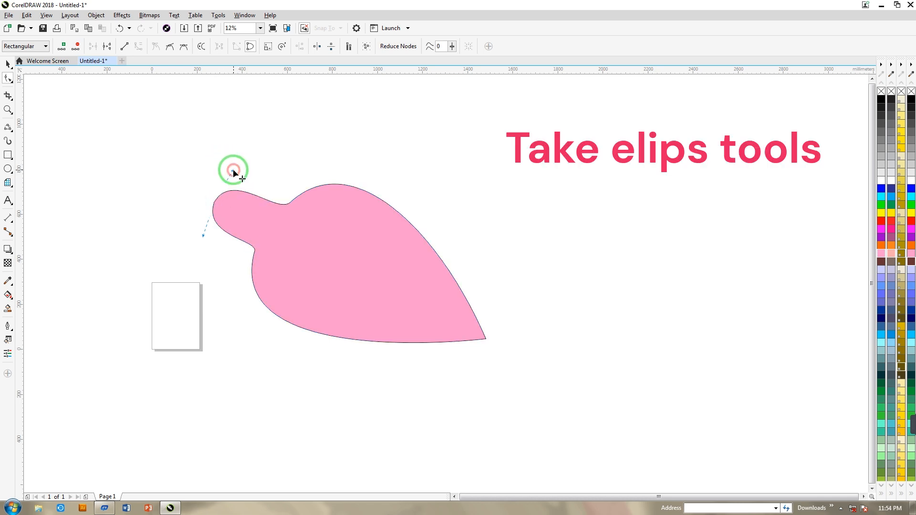
Draw an ellipse about 449 mm wide and 415 mm high around the bird's head and neck.
click(8, 169)
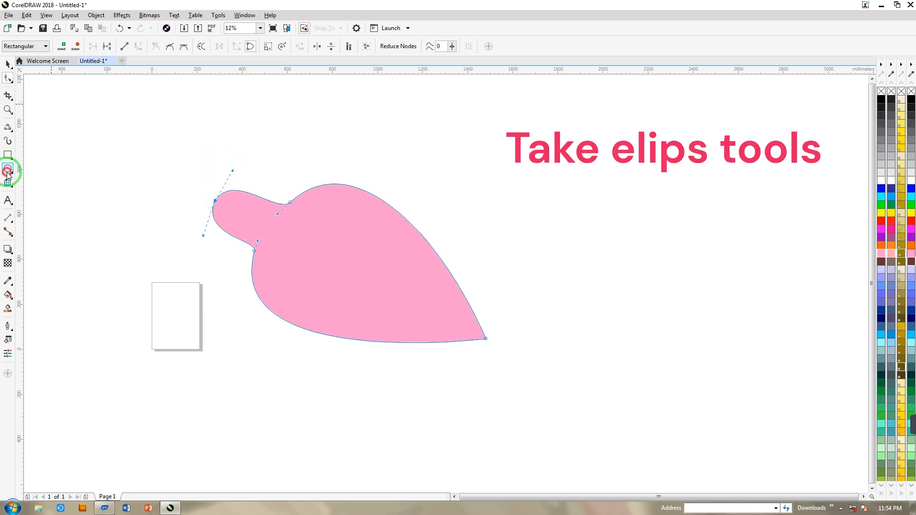
drag(179, 152, 281, 246)
click(8, 64)
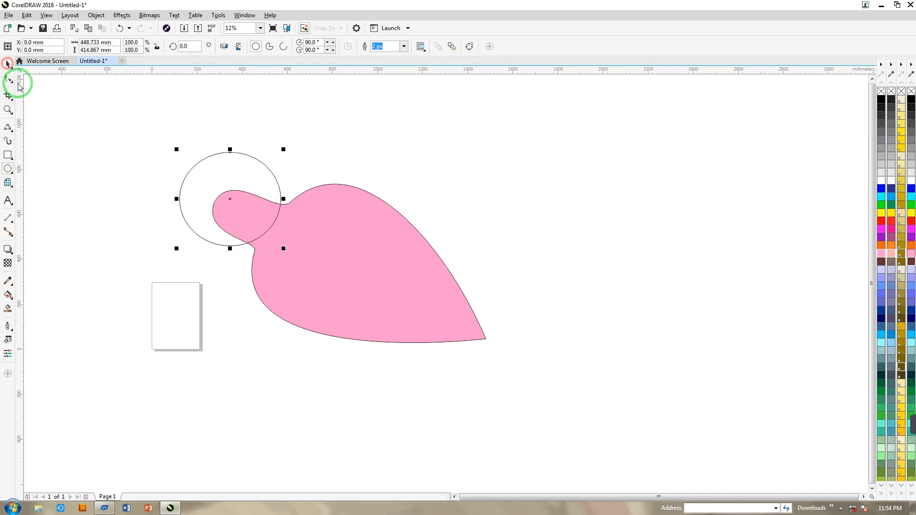
Intersect the ellipse with the body to create a separate head piece, and move the ellipse clear to the right of the bird.
drag(111, 125, 506, 359)
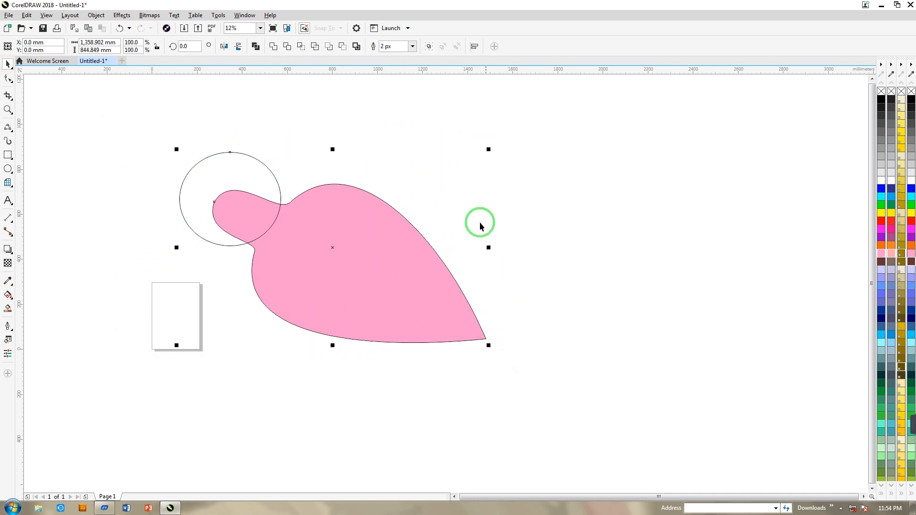
click(301, 47)
click(292, 92)
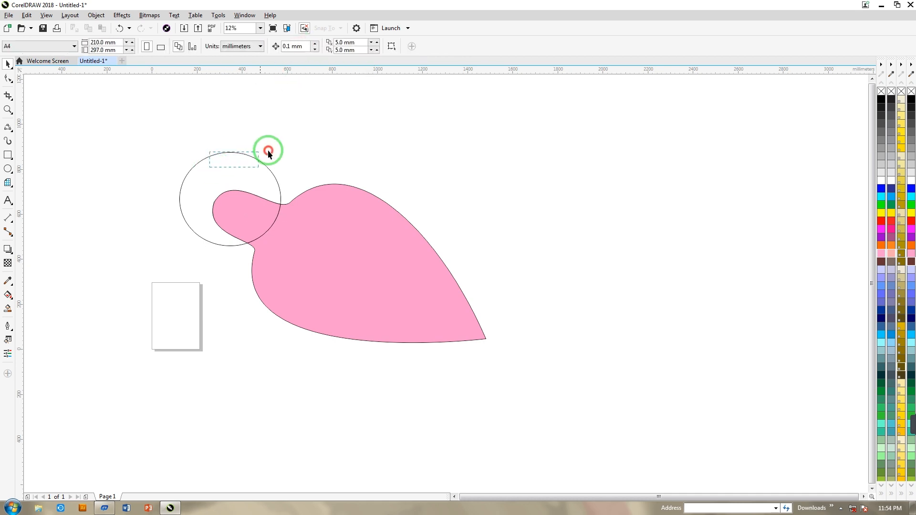
drag(251, 157, 556, 172)
click(229, 209)
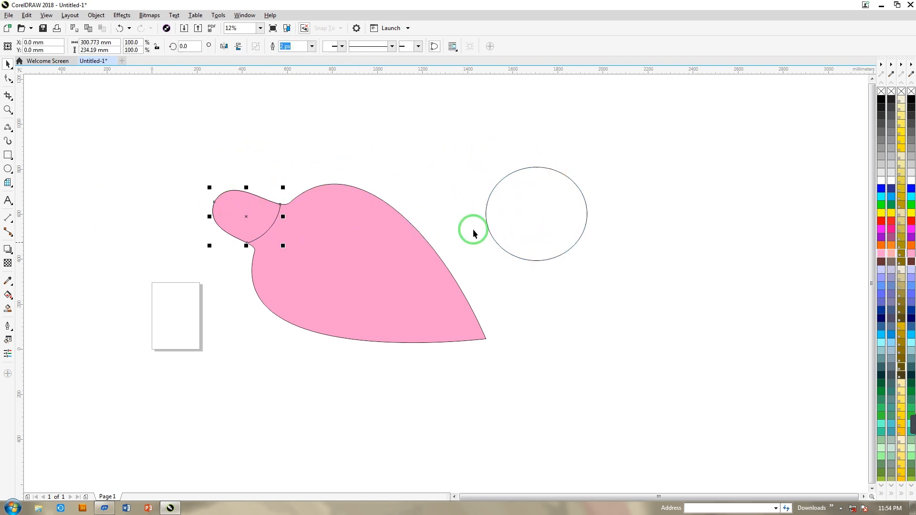
Fill the bird's separate head piece with orange.
click(881, 221)
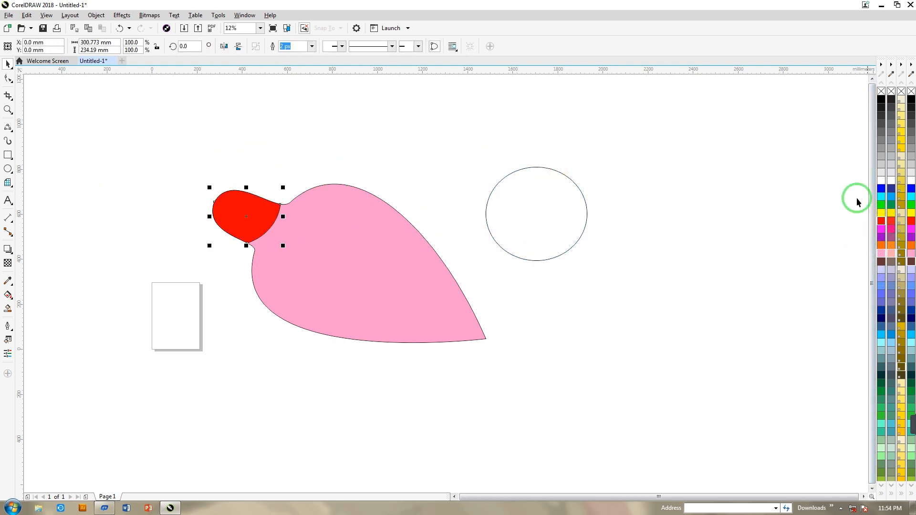
key(Escape)
click(879, 244)
click(610, 293)
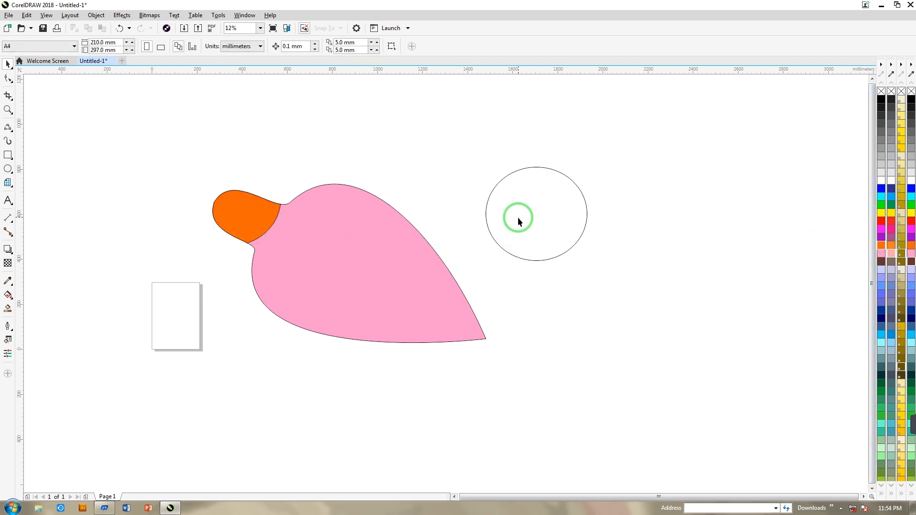
Duplicate the orange head piece, fill the copy with dark olive brown, and shift it slightly left so an orange neck band shows.
click(234, 209)
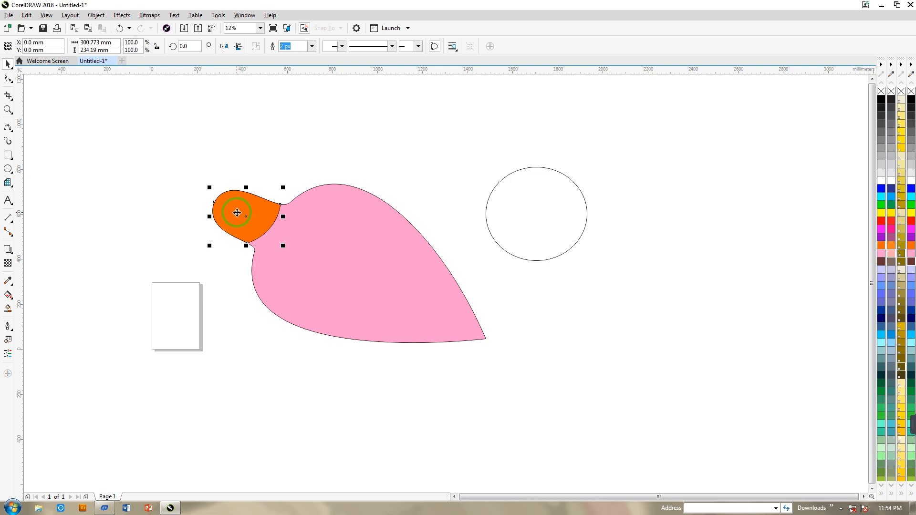
key(ctrl+d)
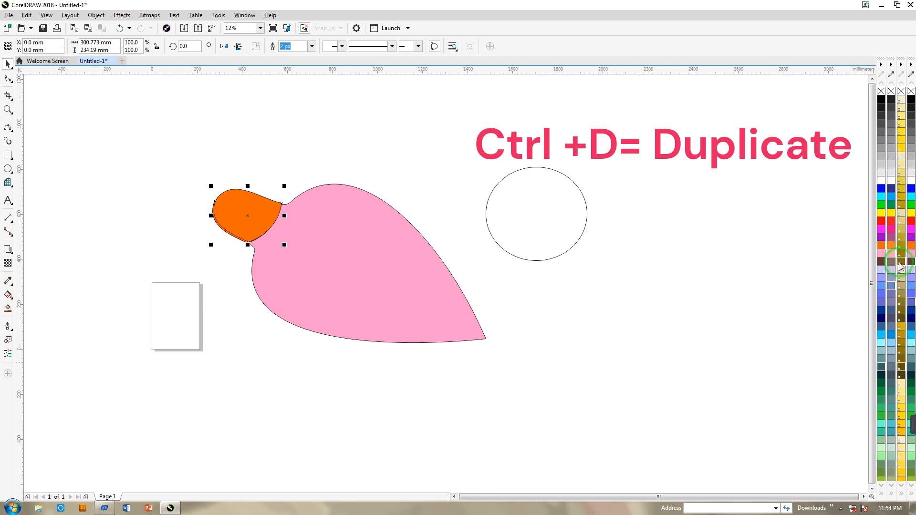
click(901, 255)
click(244, 206)
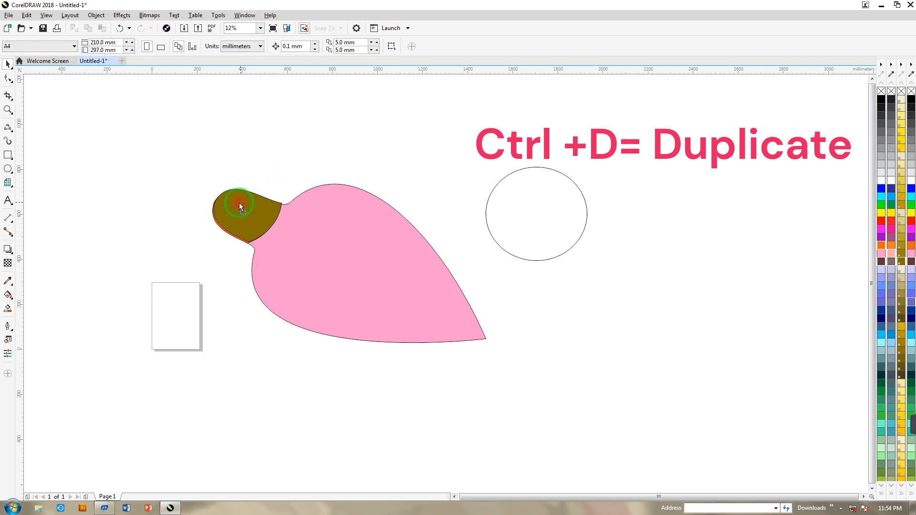
drag(241, 204, 244, 202)
click(167, 189)
click(149, 278)
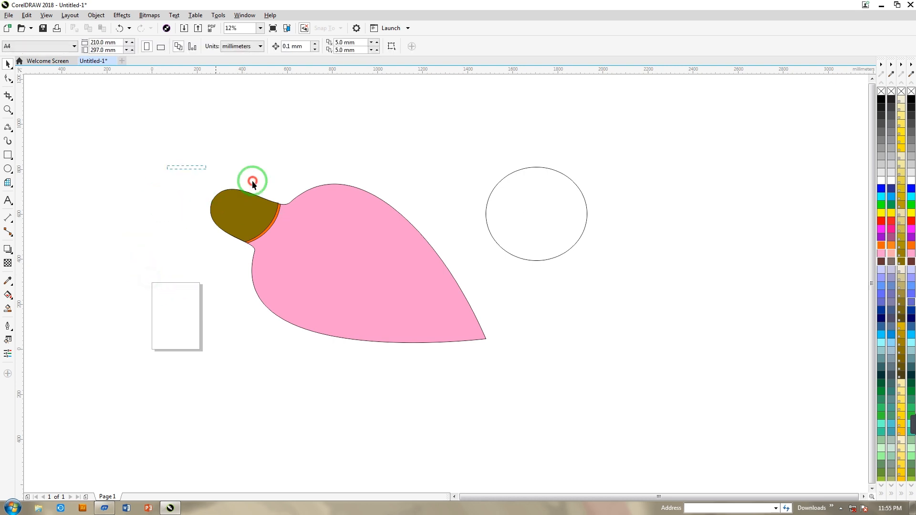
drag(459, 372, 486, 382)
click(495, 390)
Enlarge the spare ellipse to about 941 mm wide and 870 mm high, placed over the upper part of the bird's back.
click(536, 262)
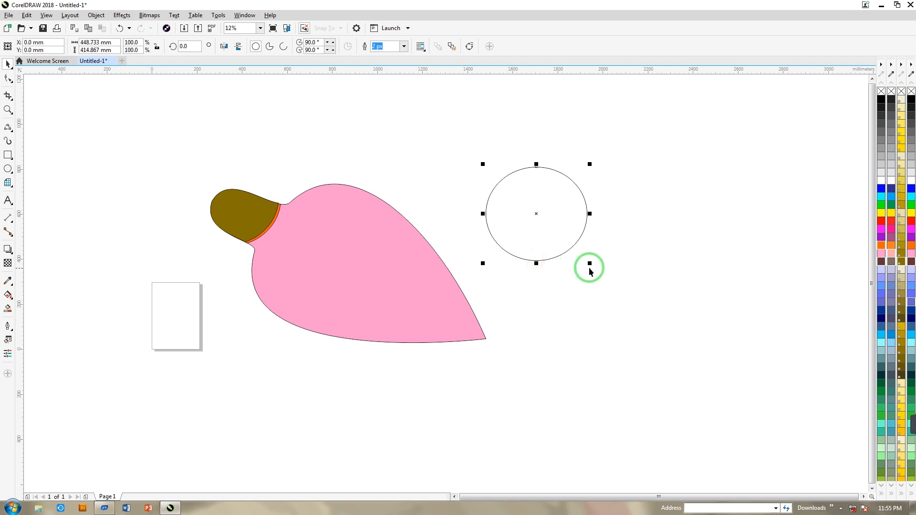
drag(590, 265, 668, 334)
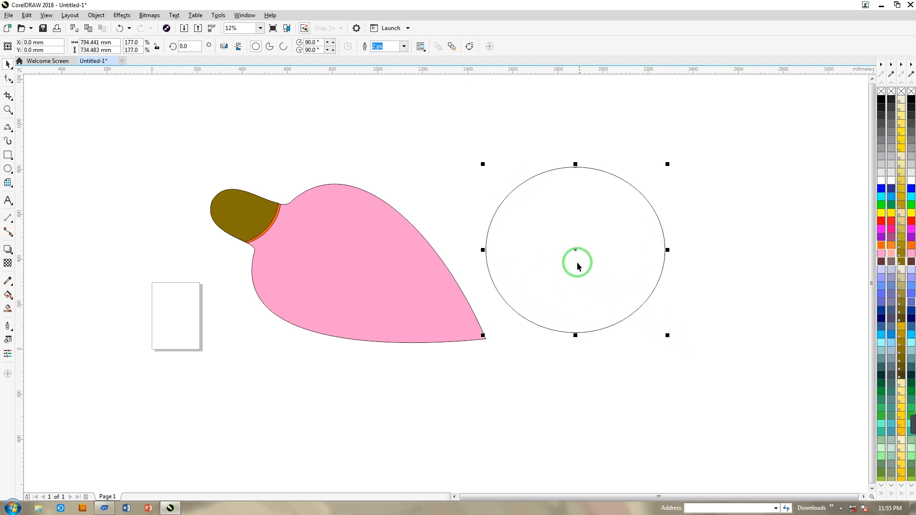
drag(577, 250, 393, 182)
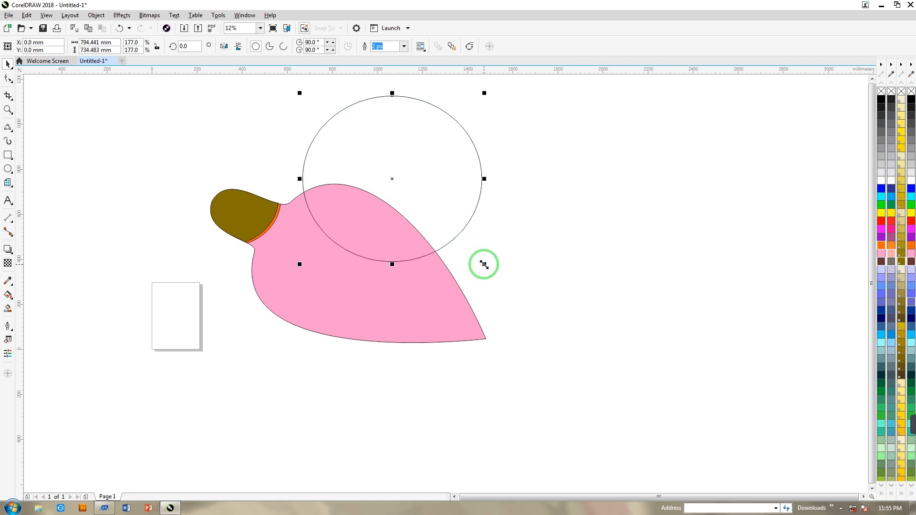
drag(484, 262, 521, 290)
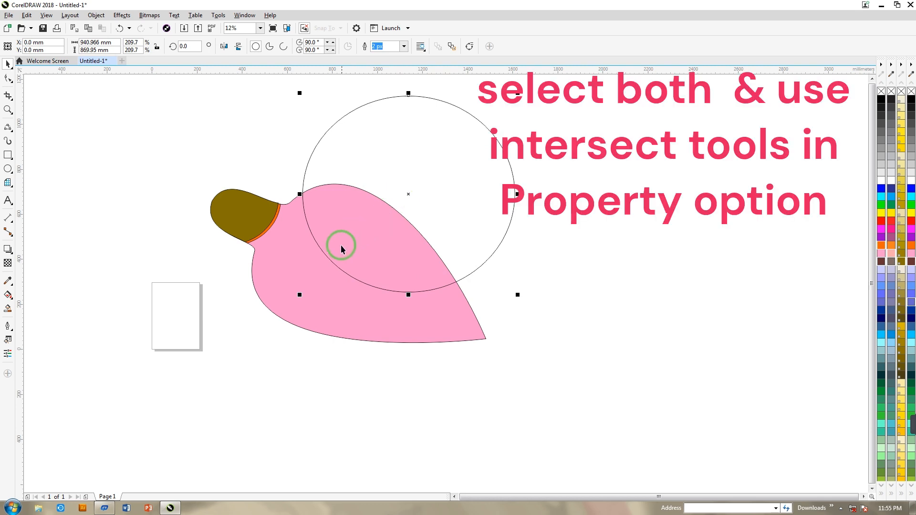
Intersect the large ellipse with the body to create a separate back piece, and move the ellipse clear to the right.
shift+click(332, 301)
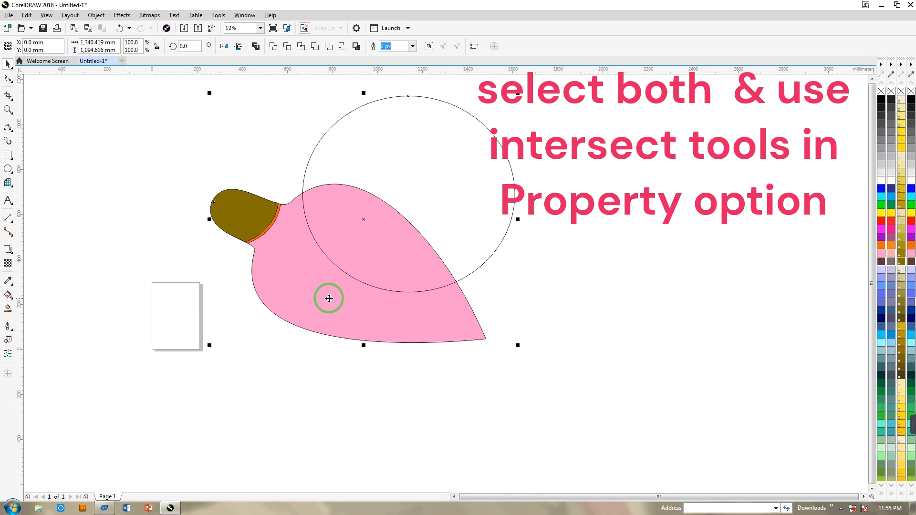
click(301, 46)
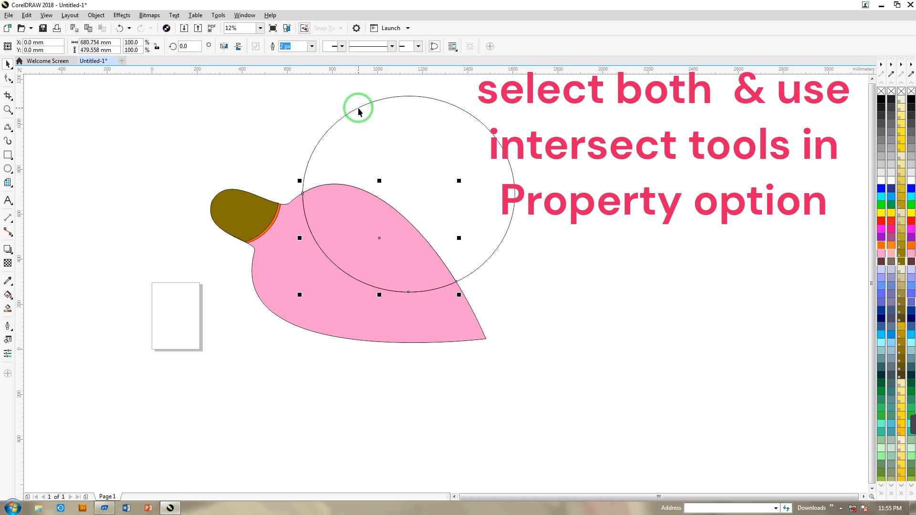
drag(359, 111, 564, 108)
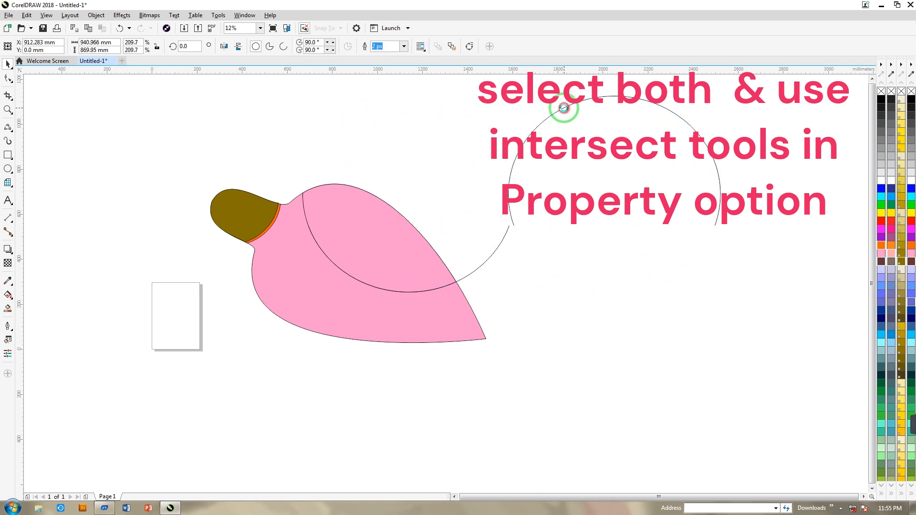
Duplicate the intersected back piece and mirror the copy vertically.
click(371, 222)
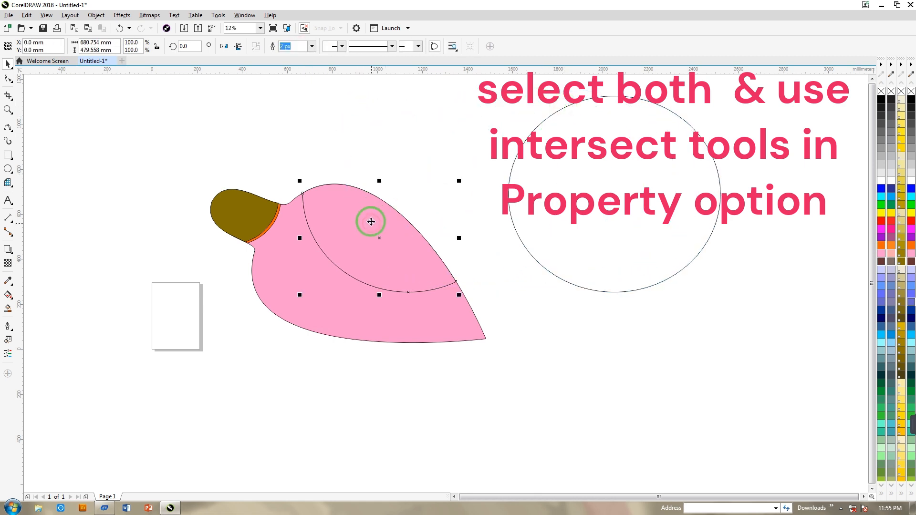
click(395, 139)
click(363, 233)
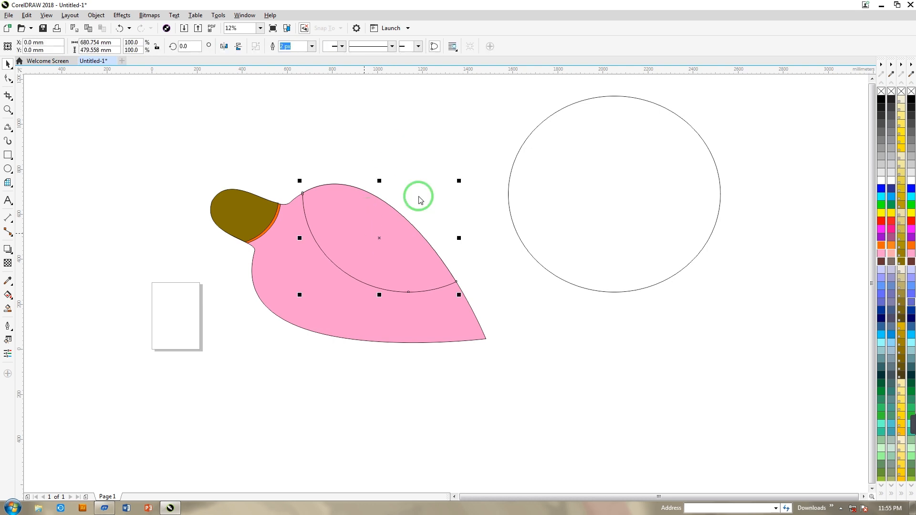
key(ctrl+s)
click(669, 136)
click(423, 221)
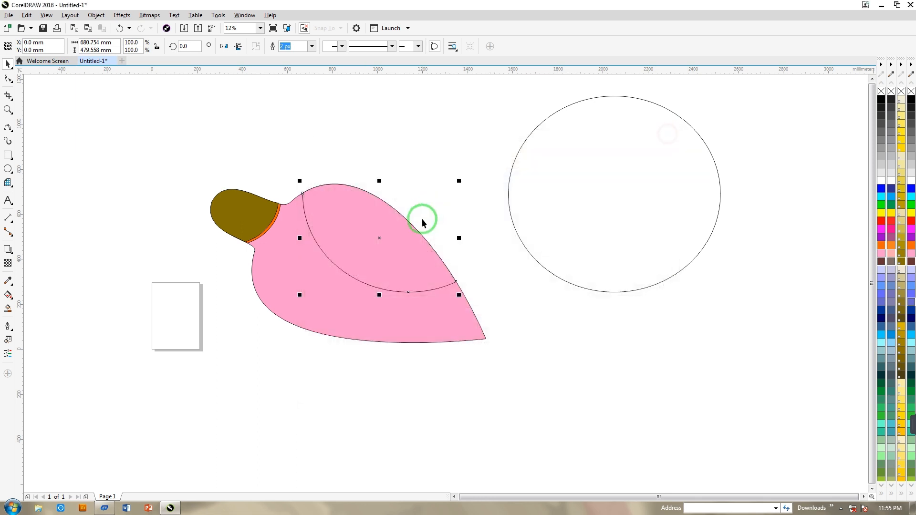
key(ctrl+d)
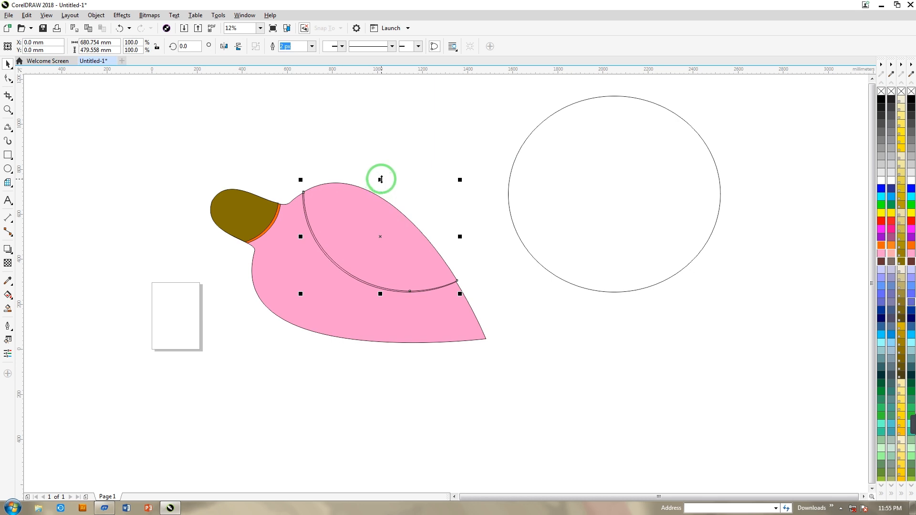
click(239, 46)
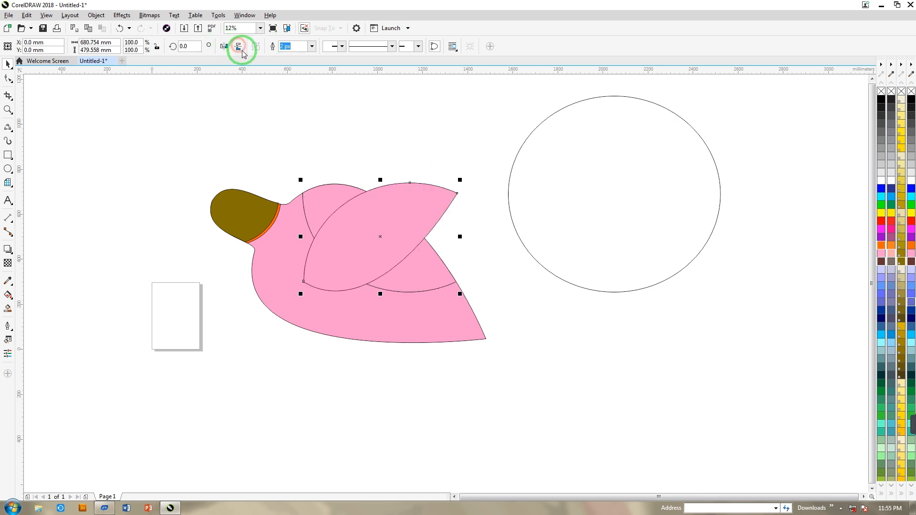
Rotate the mirrored copy to about 301 degrees and position it inside the lower body as a wing pointing towards the tail.
drag(370, 227, 370, 254)
click(368, 257)
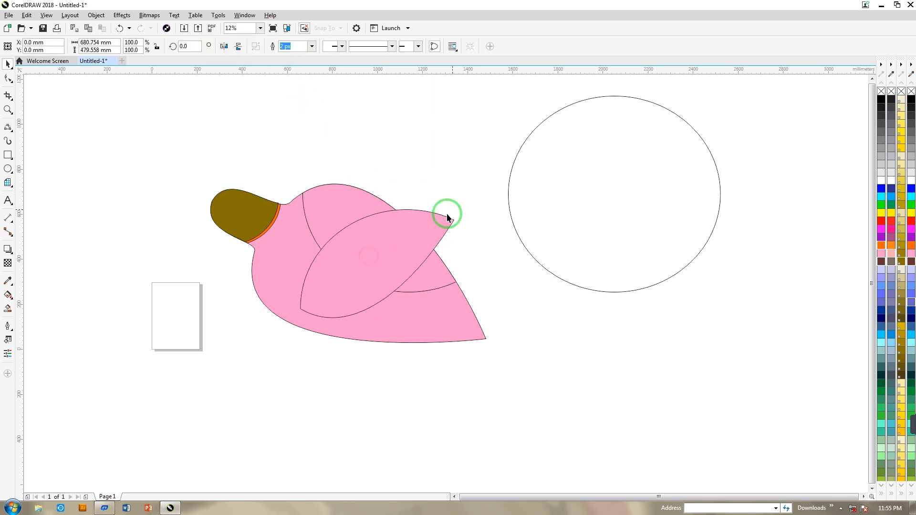
drag(454, 204, 436, 313)
drag(423, 234, 376, 261)
drag(299, 213, 330, 242)
click(303, 247)
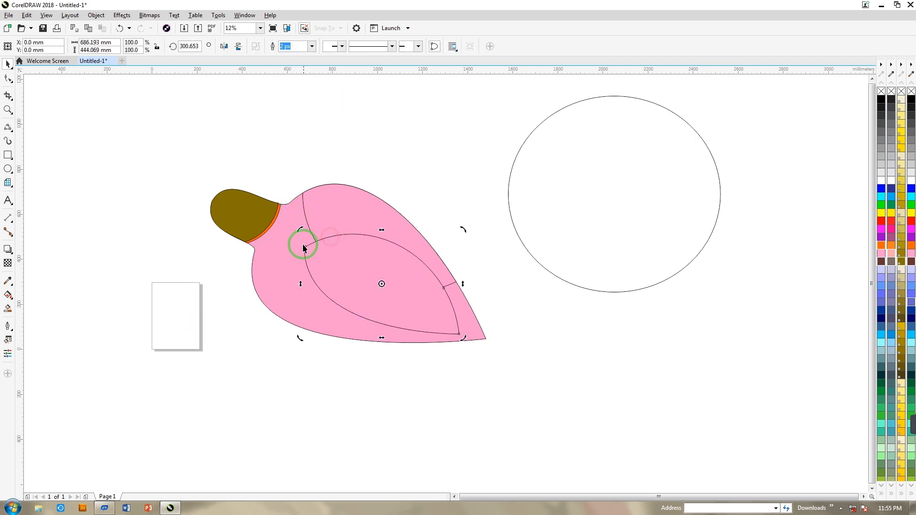
Reshape the wing's nodes and handles into a slim leaf form with a rounded front and a narrow tip near the tail.
click(7, 78)
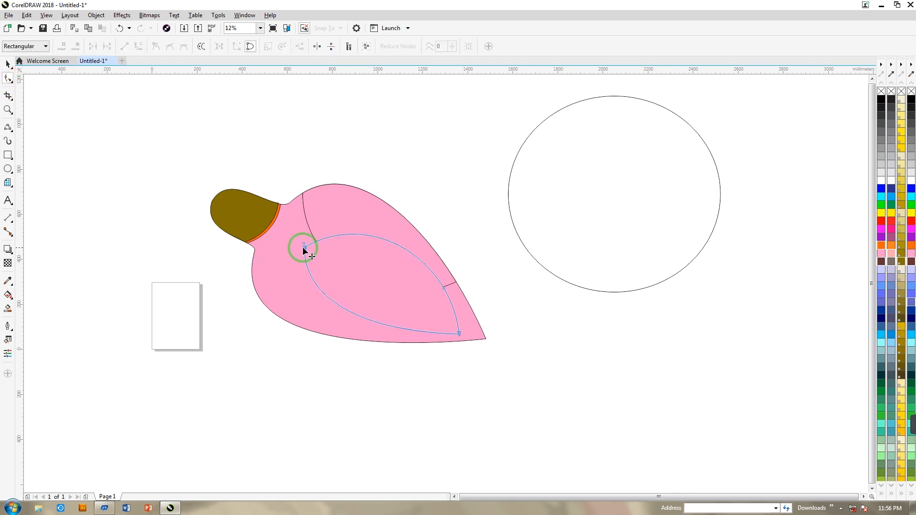
drag(304, 246, 317, 231)
drag(246, 272, 279, 264)
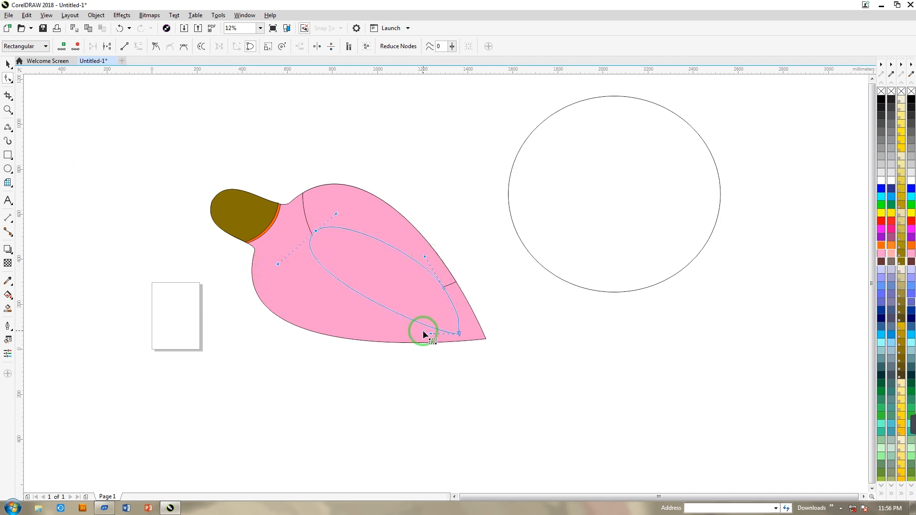
drag(430, 334, 390, 338)
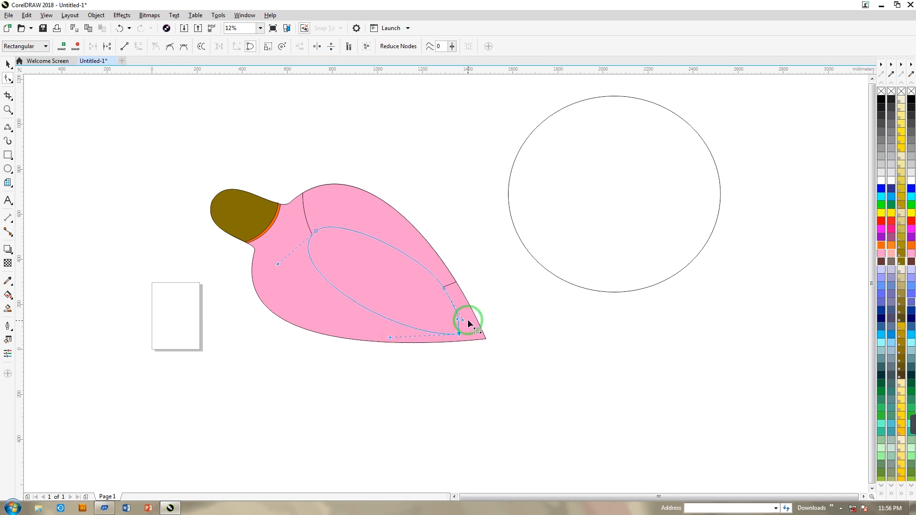
drag(464, 320, 440, 289)
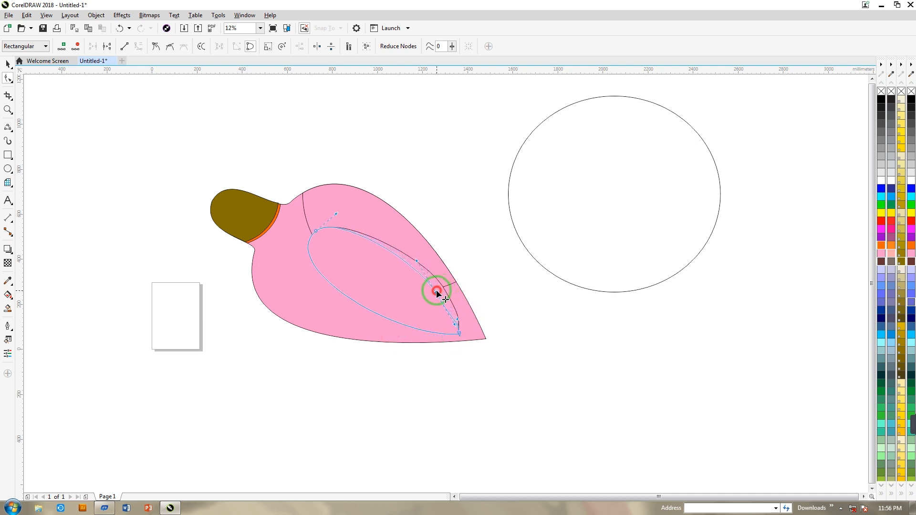
Fill the back piece with olive brown and the wing with a lighter olive gold.
click(895, 264)
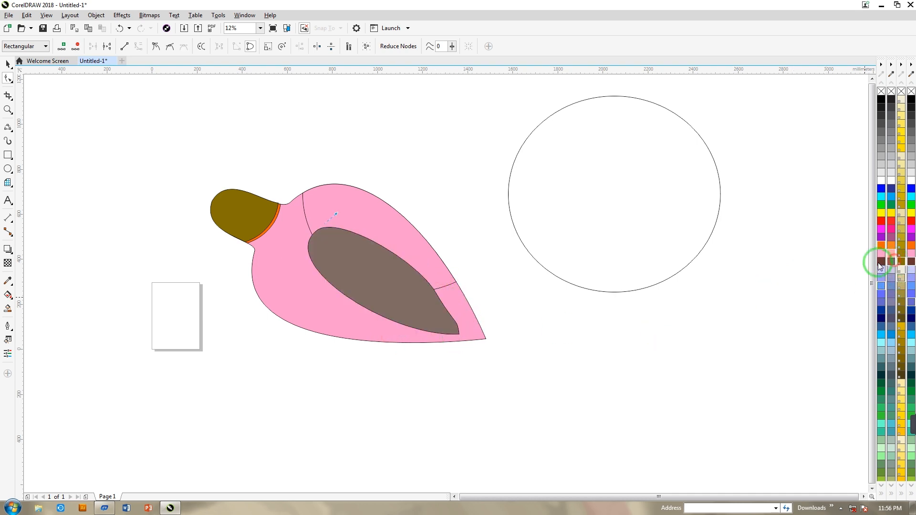
click(391, 224)
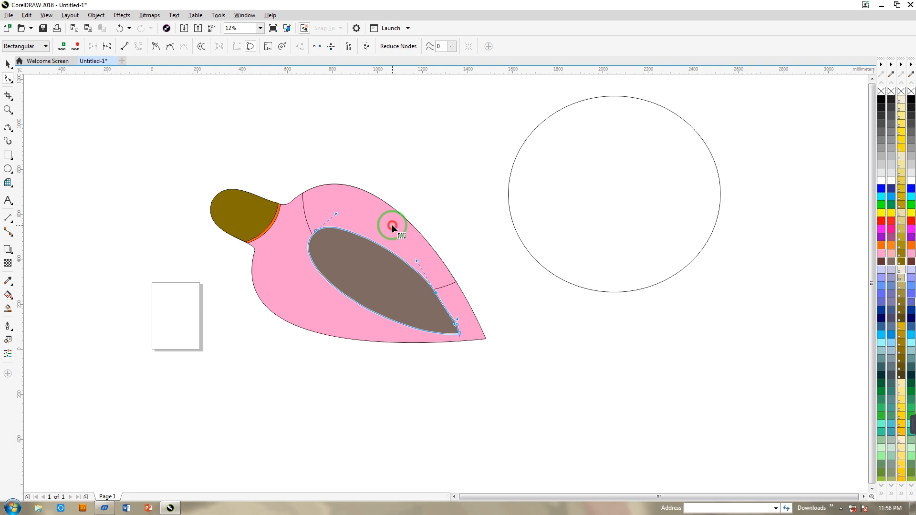
click(901, 255)
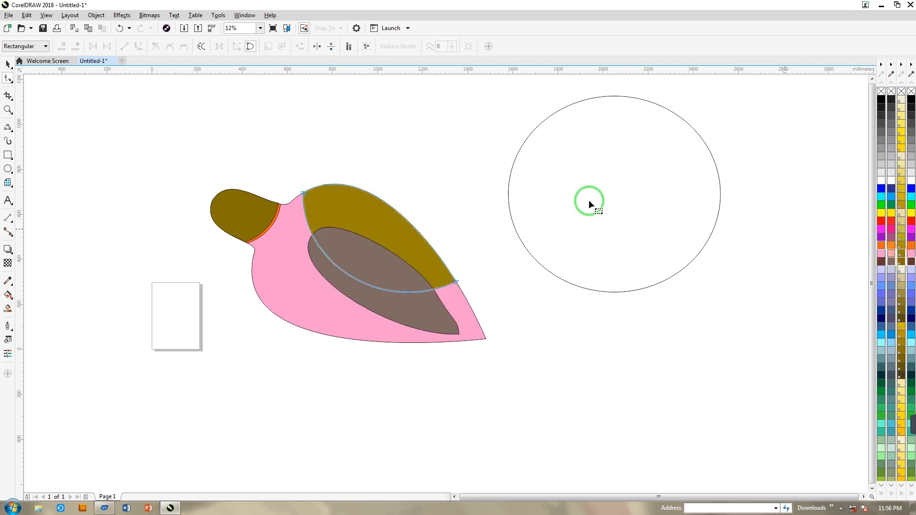
click(411, 311)
click(901, 248)
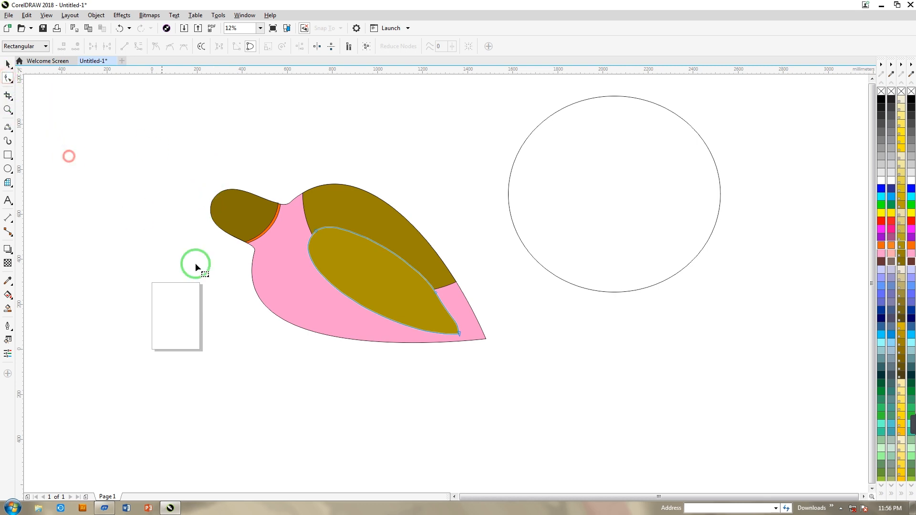
Smooth the wing's upper edge near its tip by adjusting the rear node and its handle.
click(439, 293)
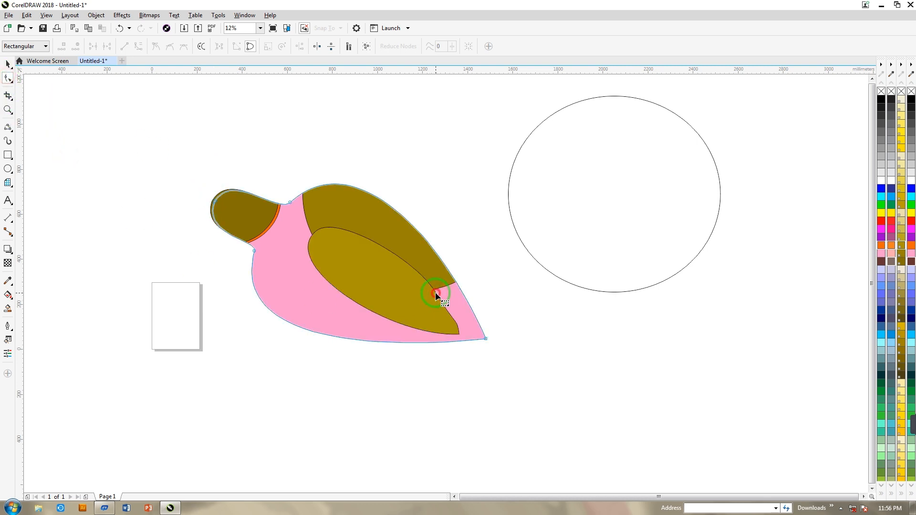
click(435, 292)
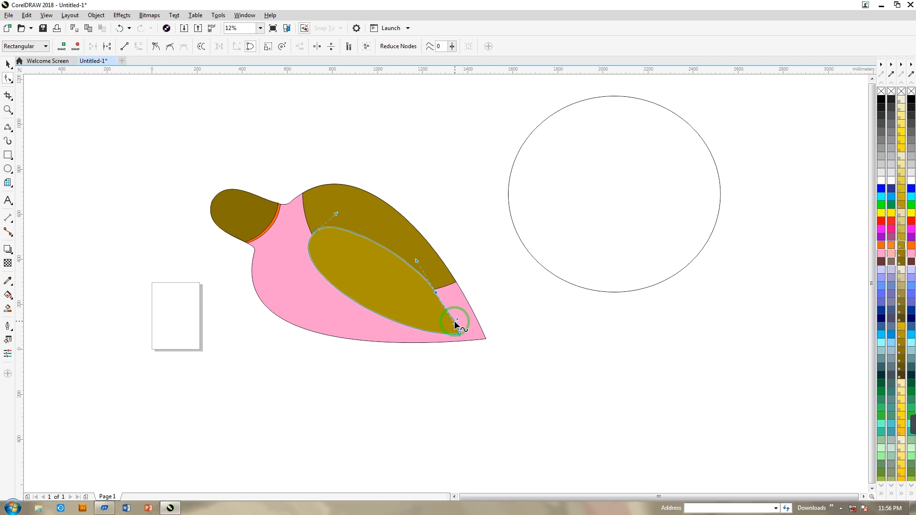
click(456, 317)
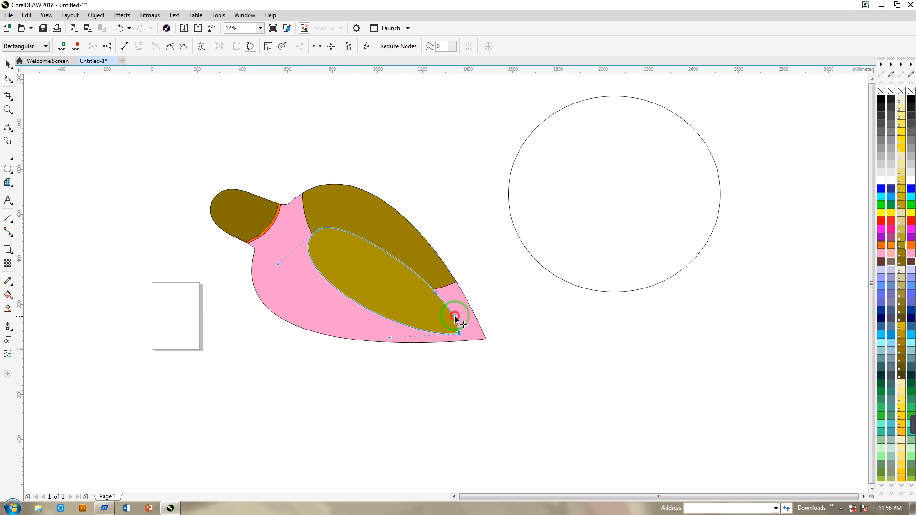
Extend the body's tail tip down and to the right, and stretch the back piece's rear corner out to the body's edge.
click(480, 342)
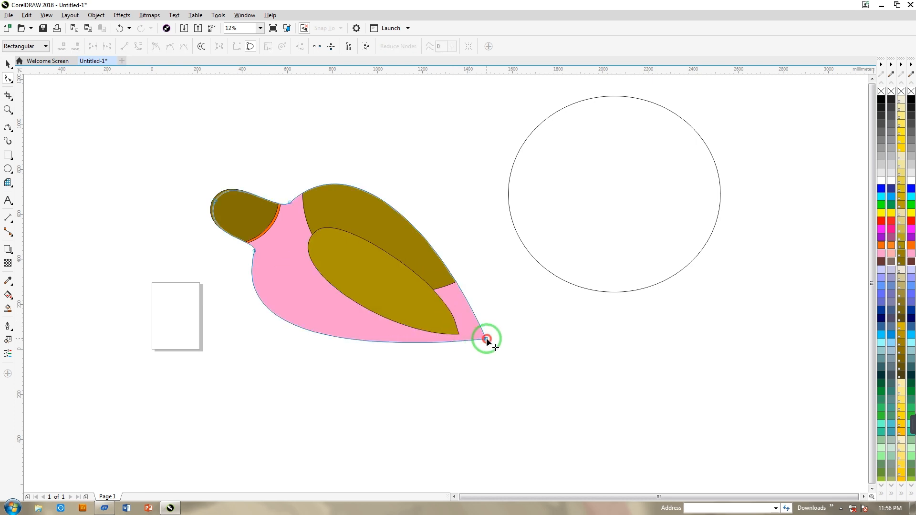
mouse_move(486, 338)
mouse_down()
mouse_move(553, 377)
mouse_move(563, 398)
mouse_move(495, 338)
mouse_up()
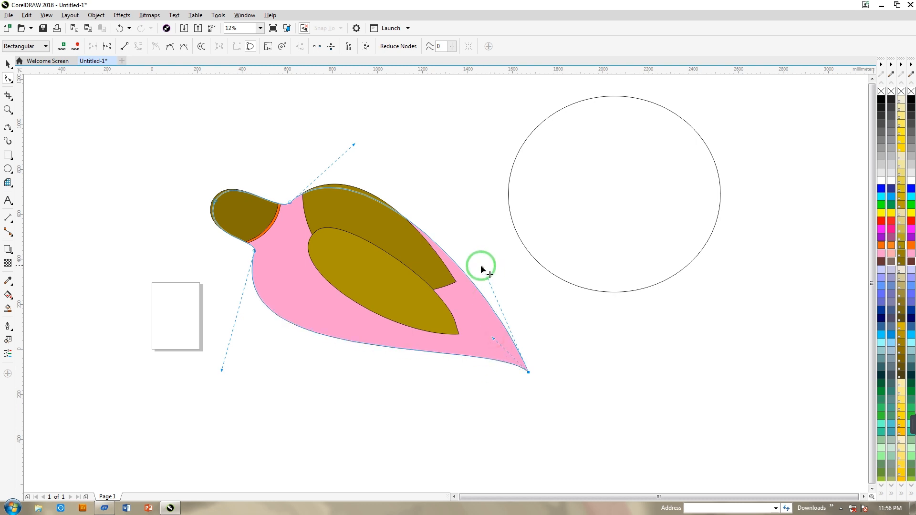
click(428, 264)
drag(458, 285, 466, 278)
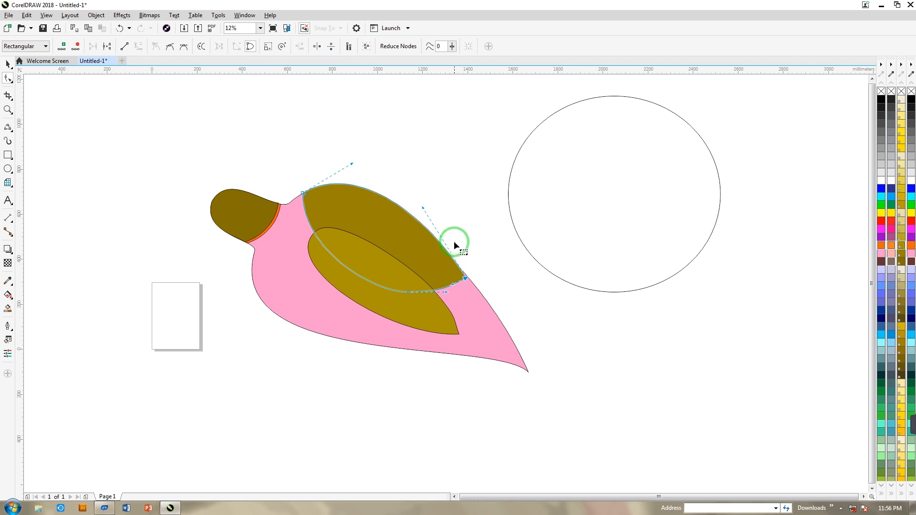
click(322, 240)
click(4, 81)
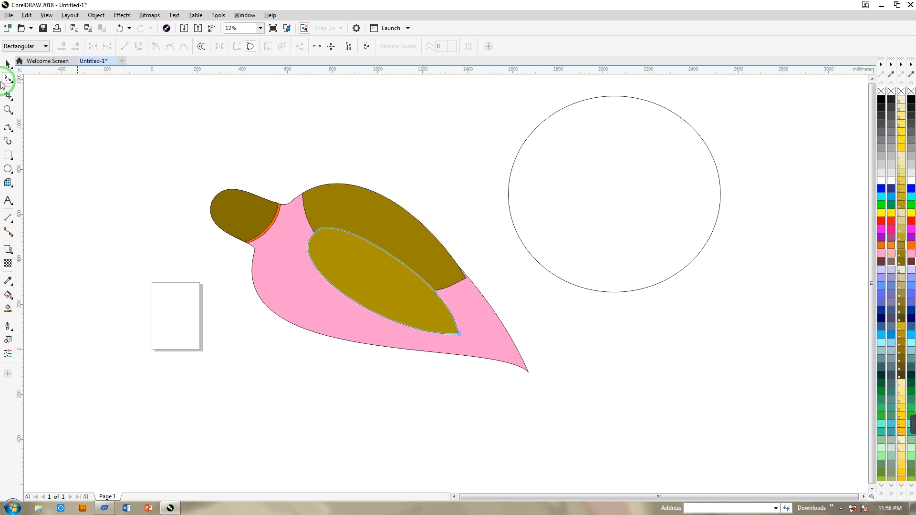
Fill the large ellipse with red and place an overlapping copy slightly below and to the right of it.
click(8, 64)
click(41, 123)
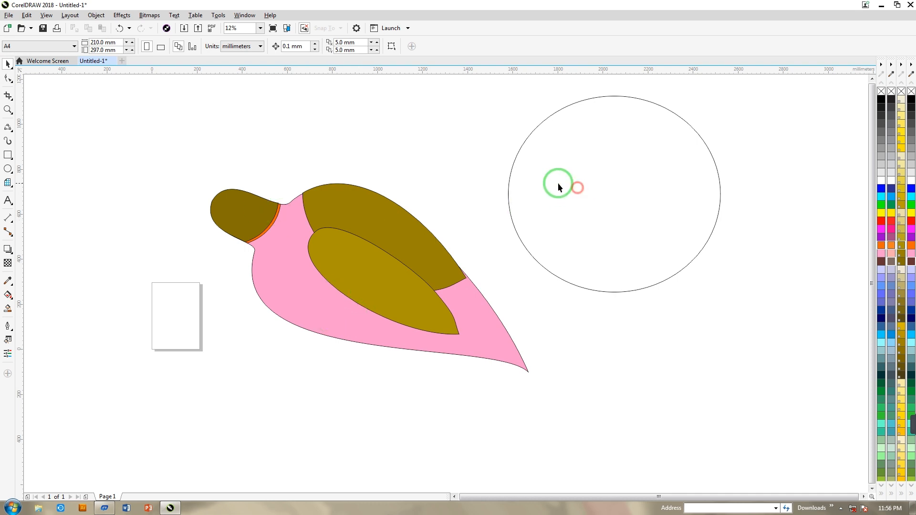
click(519, 151)
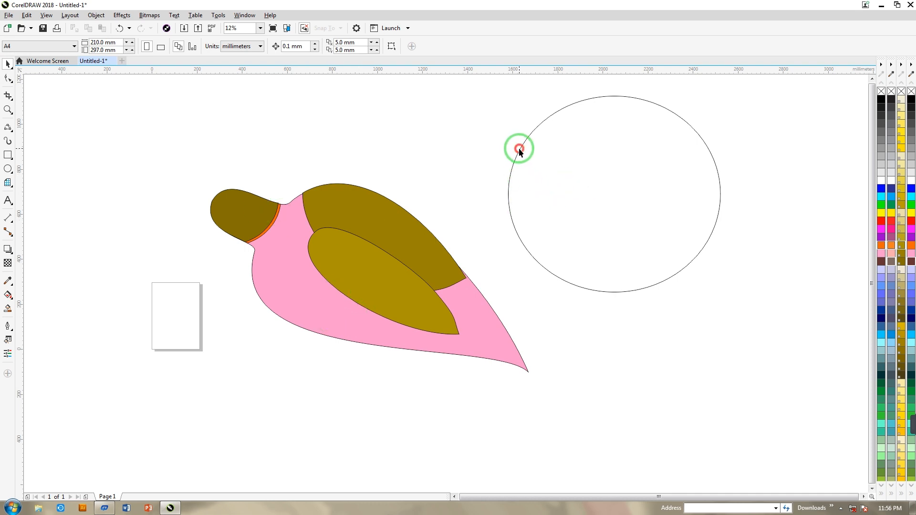
click(882, 222)
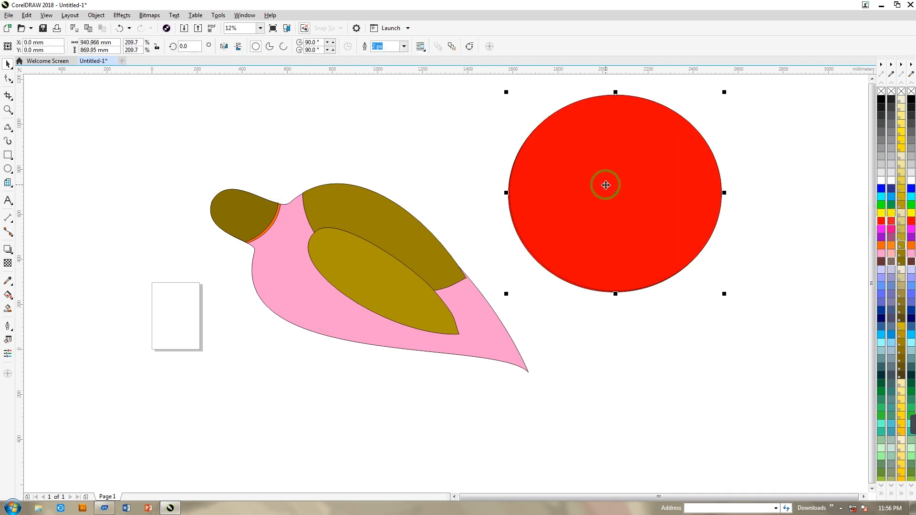
drag(607, 191, 646, 236)
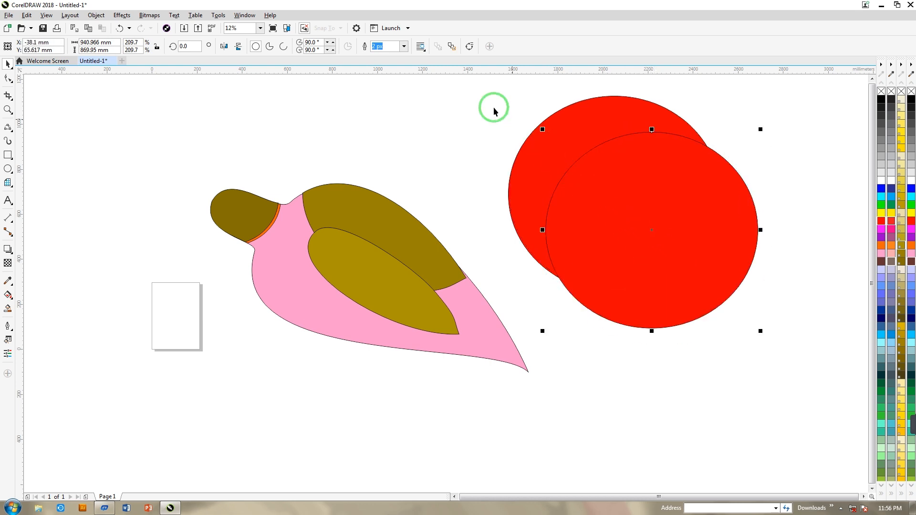
drag(660, 206, 651, 194)
Trim the original ellipse with its overlapping copy and move the copy away to leave a red crescent.
drag(481, 76, 795, 340)
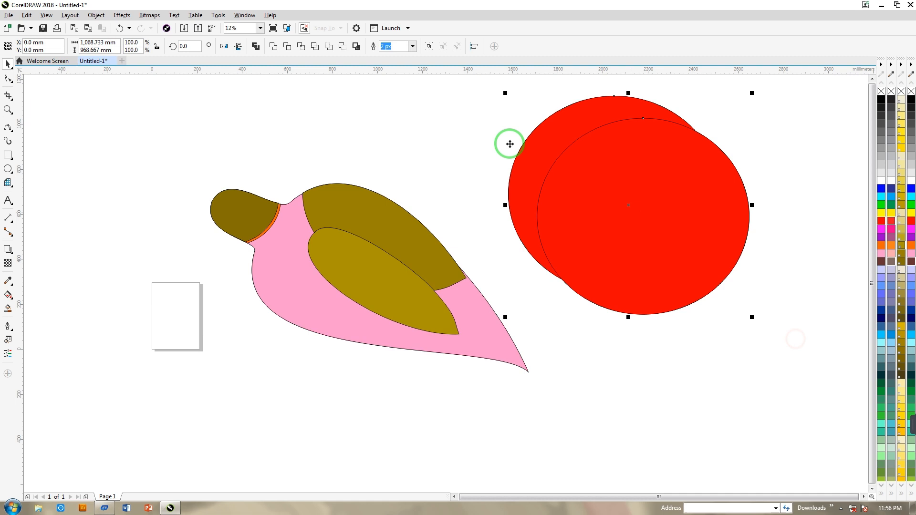
click(286, 47)
click(369, 102)
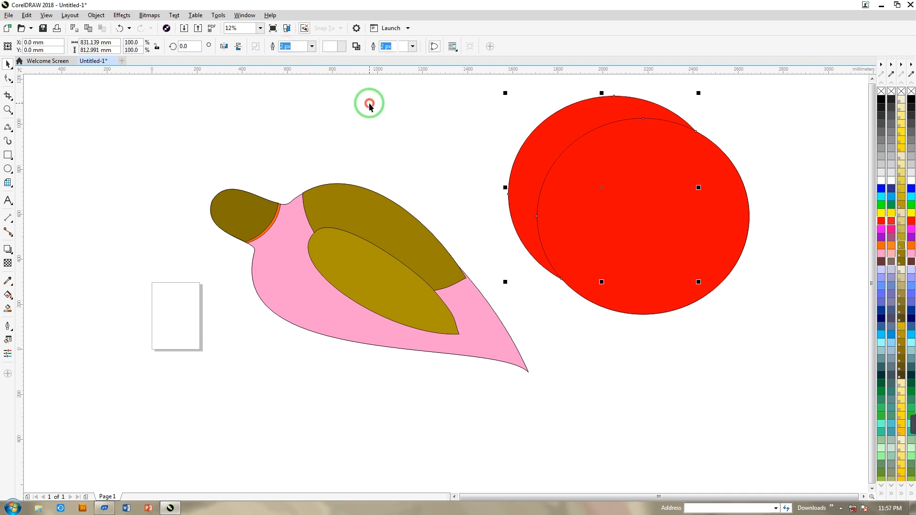
drag(557, 138, 624, 246)
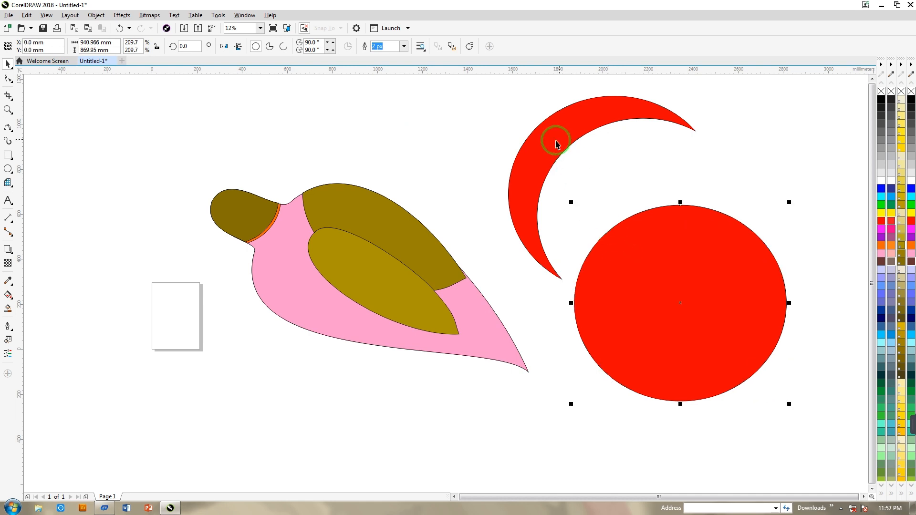
Lay the red ellipse over the crescent's upper part and trim the crescent with it.
drag(556, 143, 532, 151)
drag(659, 257, 592, 109)
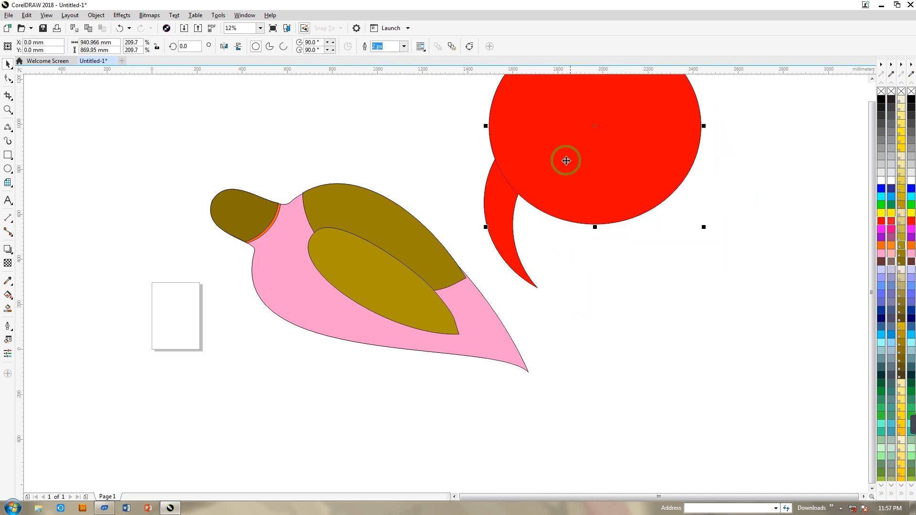
shift+click(506, 248)
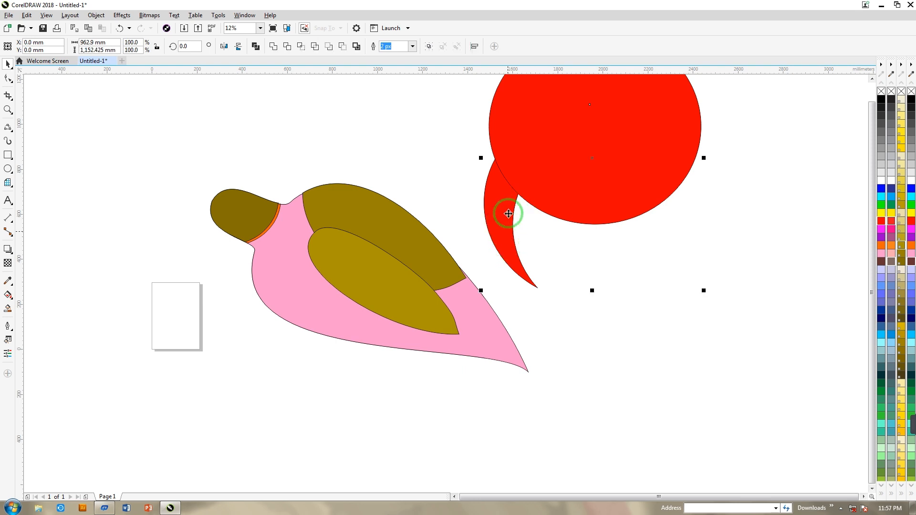
click(288, 46)
Shrink the trimmed crescent piece to about 51 × 122 mm and place it at the front of the head as a beak.
click(500, 205)
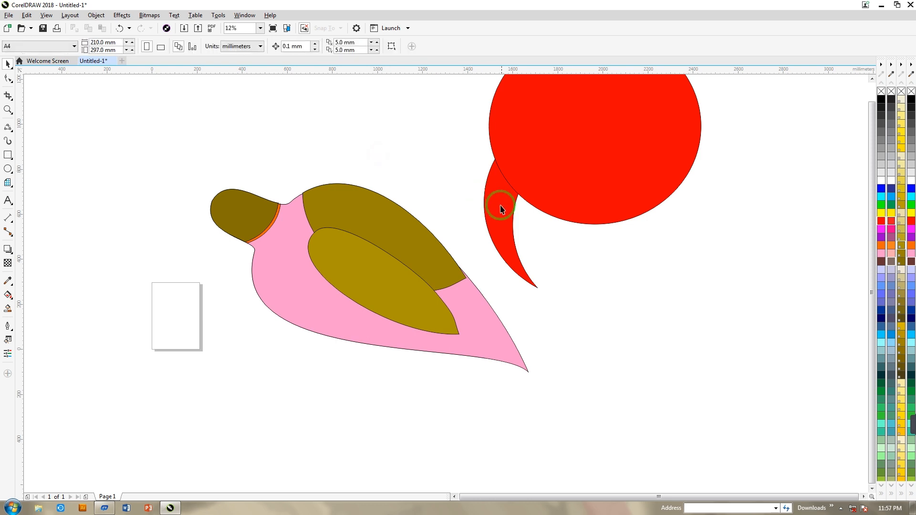
drag(278, 265, 221, 321)
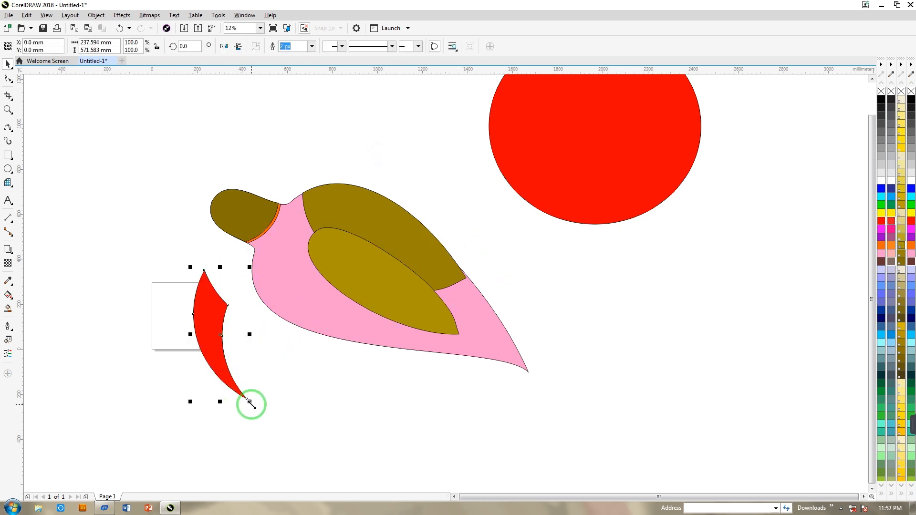
drag(251, 404, 215, 361)
drag(201, 299, 219, 233)
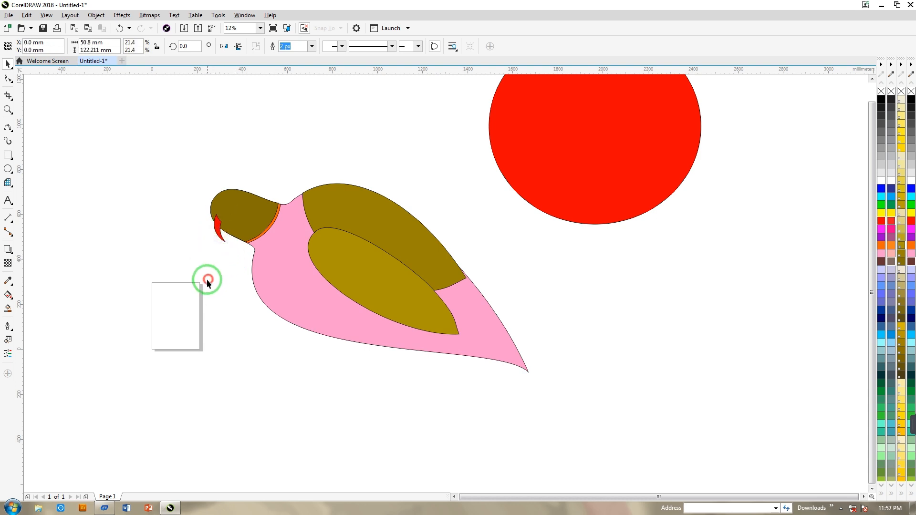
click(229, 285)
Move the red ellipse beside the bird, shrink it to about 628 × 581 mm and fill it with black.
drag(617, 146, 681, 261)
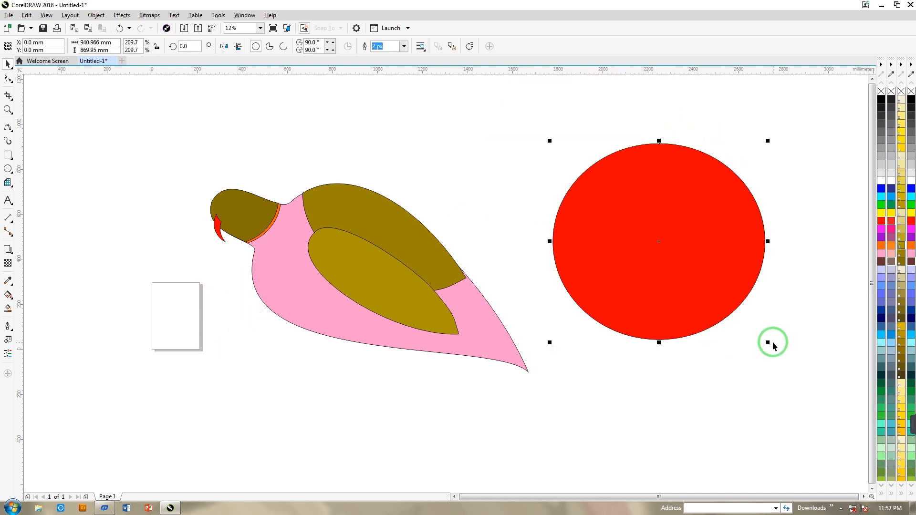
drag(768, 343, 698, 277)
click(868, 109)
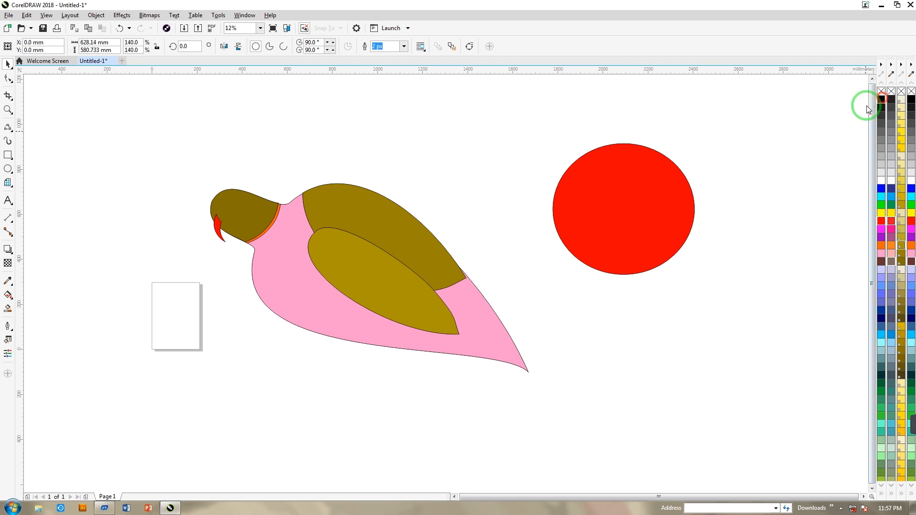
drag(882, 98, 689, 176)
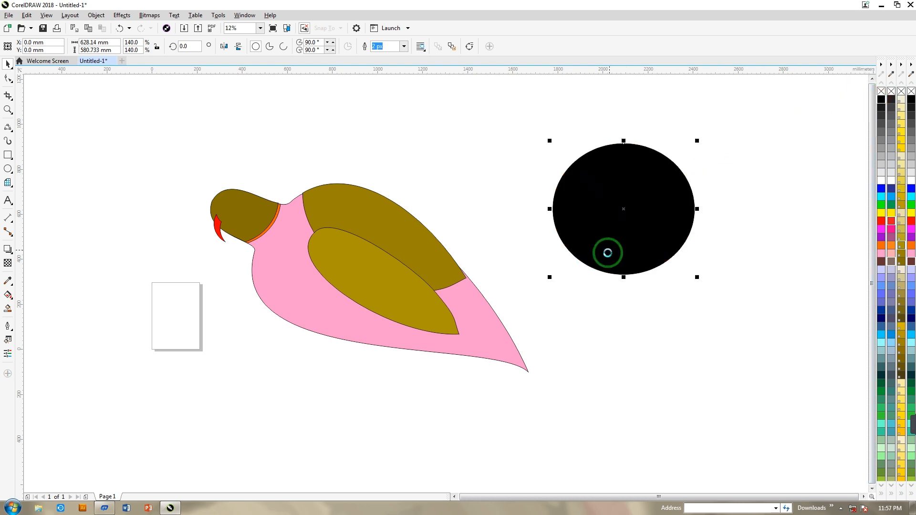
Build an eye by adding a smaller white ellipse and a small black pupil inside the black ellipse.
drag(883, 179, 632, 194)
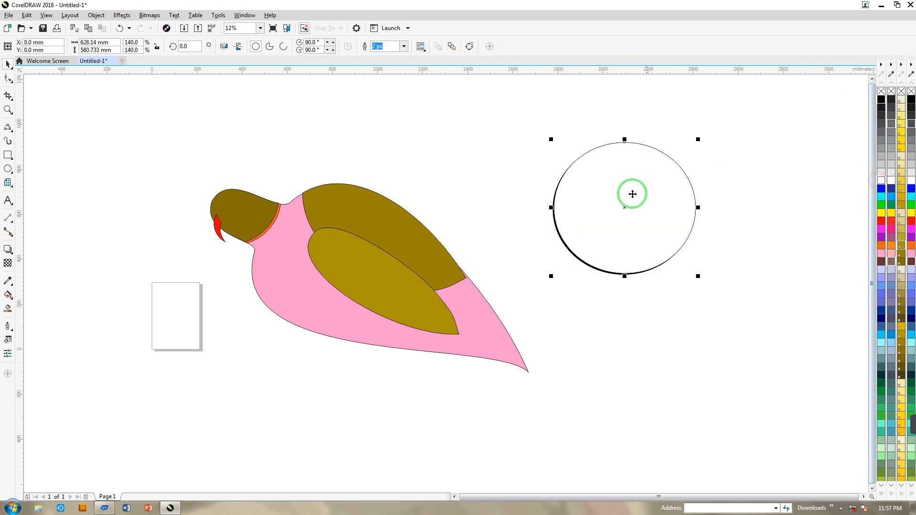
drag(698, 139, 610, 221)
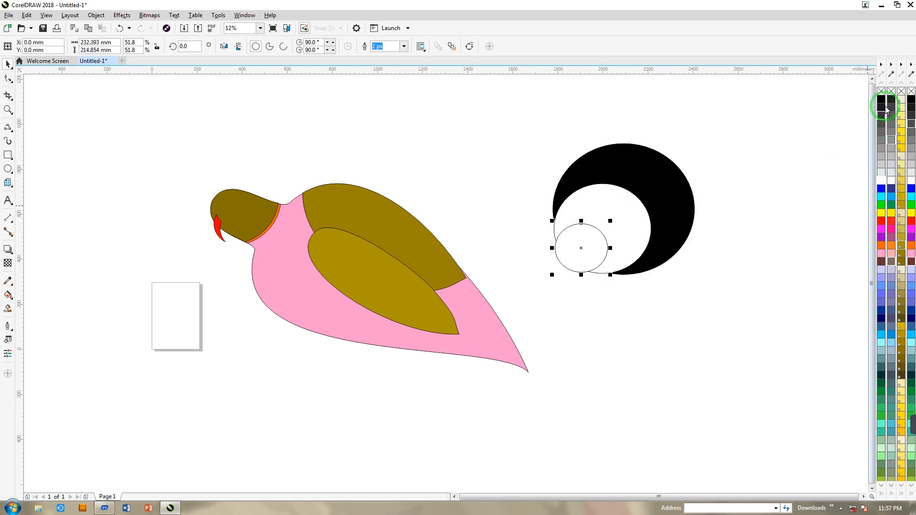
drag(881, 99, 621, 216)
drag(740, 279, 741, 280)
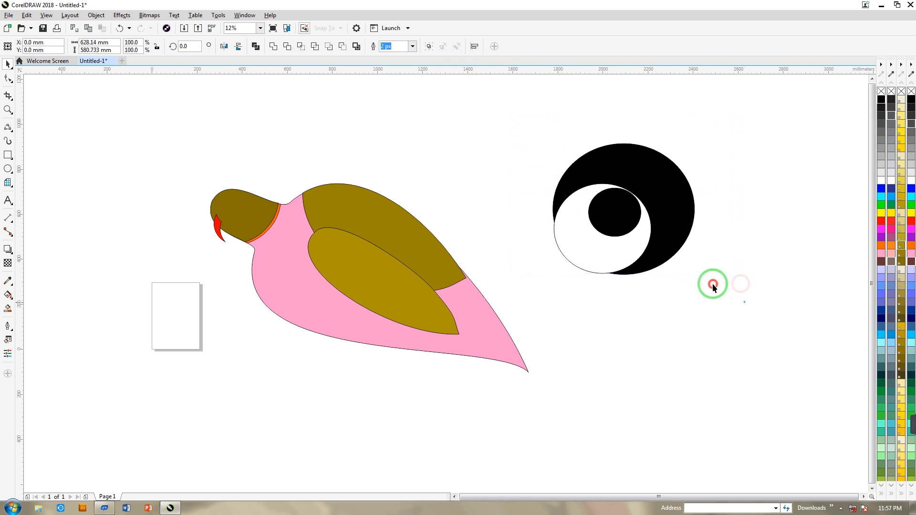
drag(580, 233, 617, 203)
Group the eye, flatten it slightly, and place it on the bird's head at about 94 × 64 mm.
drag(521, 117, 731, 319)
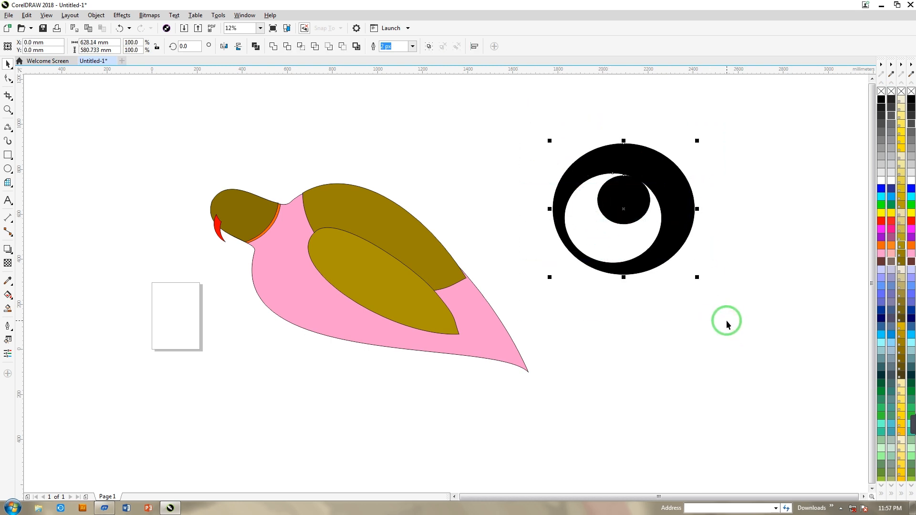
drag(697, 277, 603, 179)
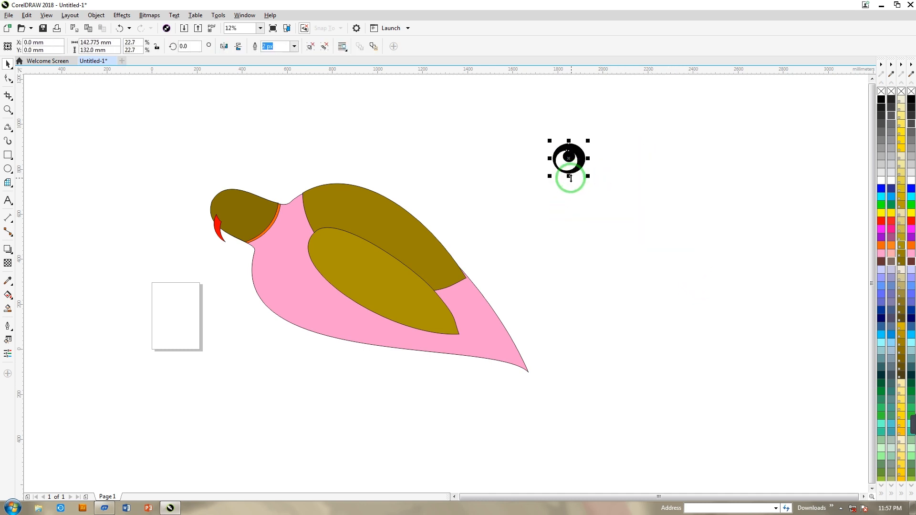
click(570, 198)
click(342, 148)
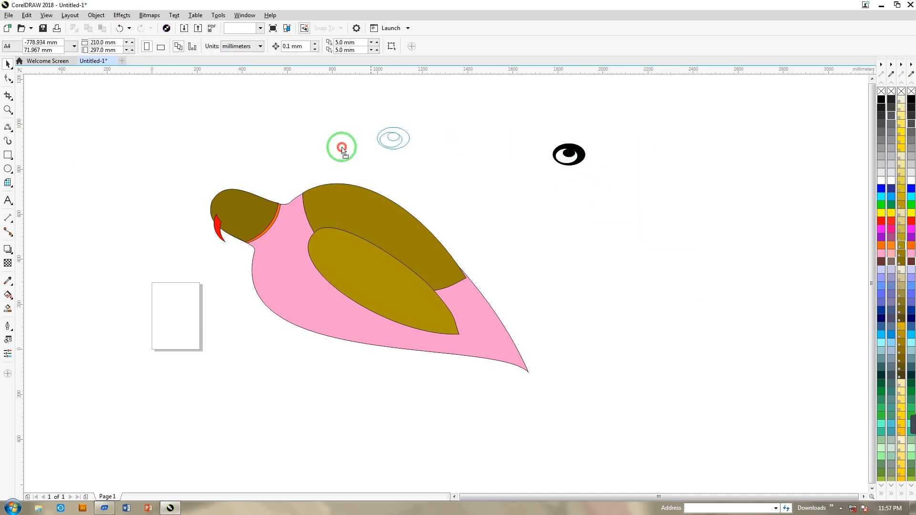
drag(342, 148, 253, 217)
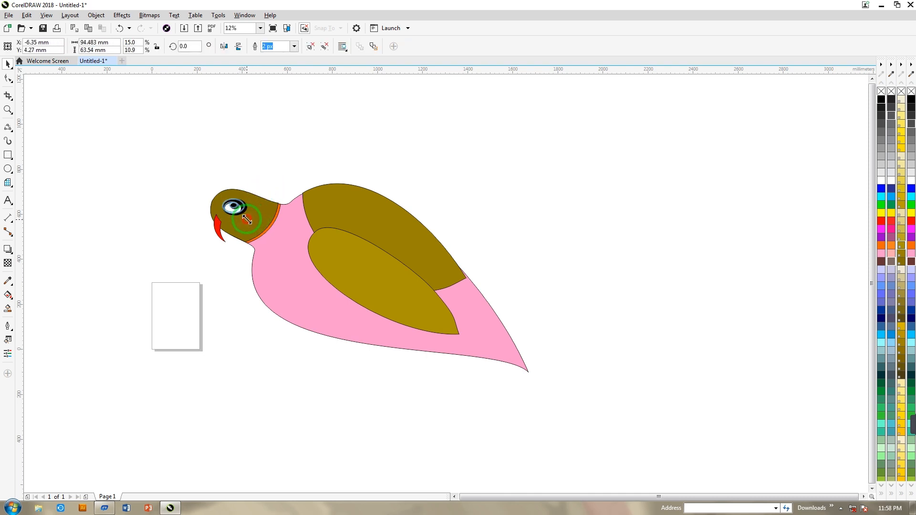
click(215, 344)
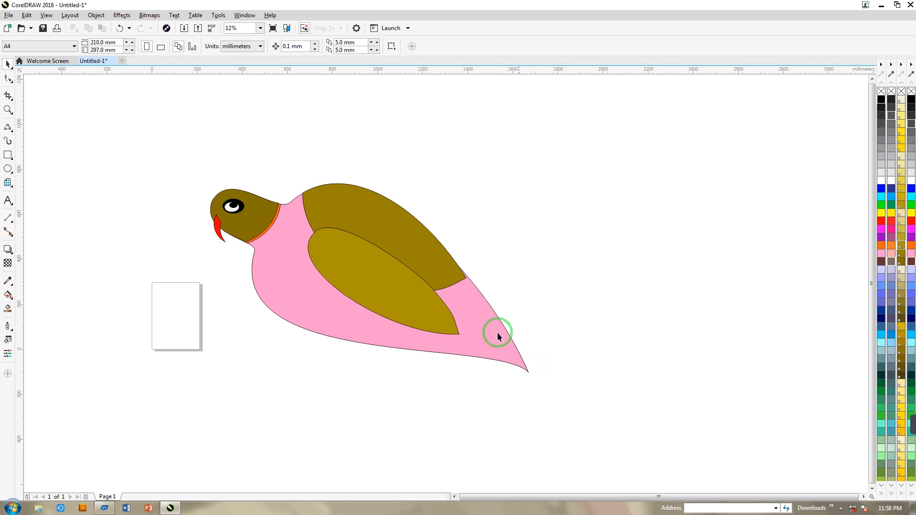
Draw a closed tail outline with the Pen tool beside the bird, widening into four rounded feather tips.
click(8, 128)
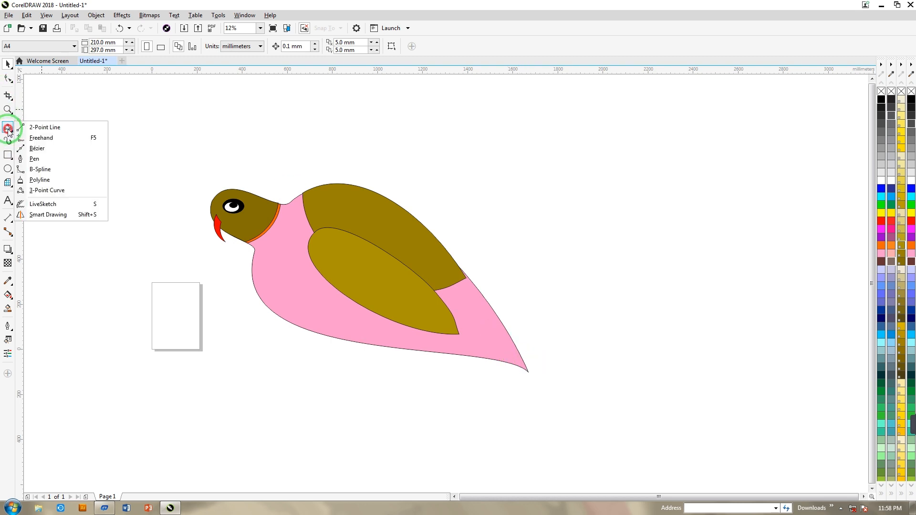
click(48, 159)
click(572, 162)
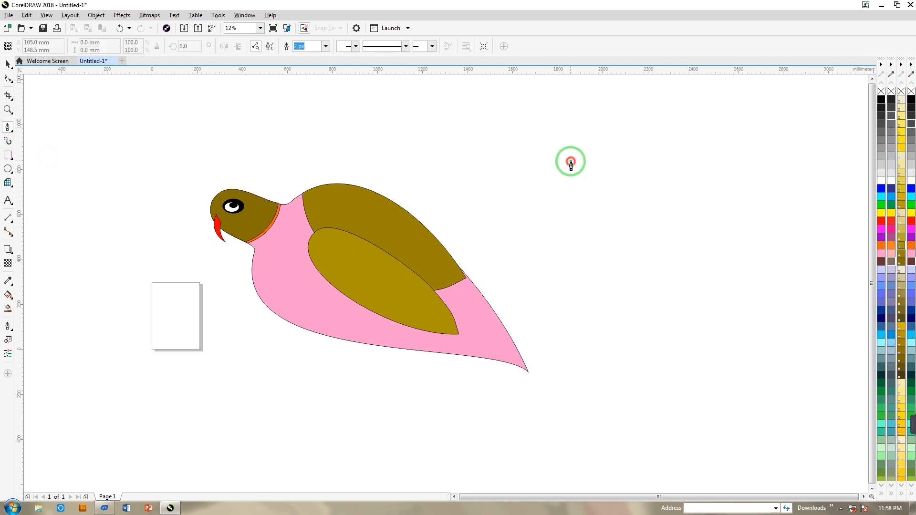
drag(806, 355, 501, 205)
click(763, 359)
click(718, 369)
click(684, 378)
click(499, 207)
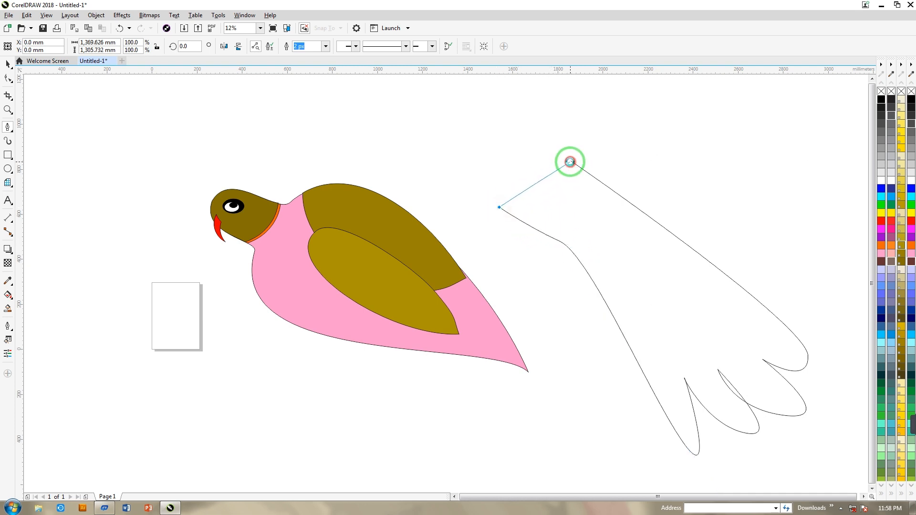
click(570, 162)
Fill the tail shape with the same pink as the body.
click(7, 78)
click(579, 170)
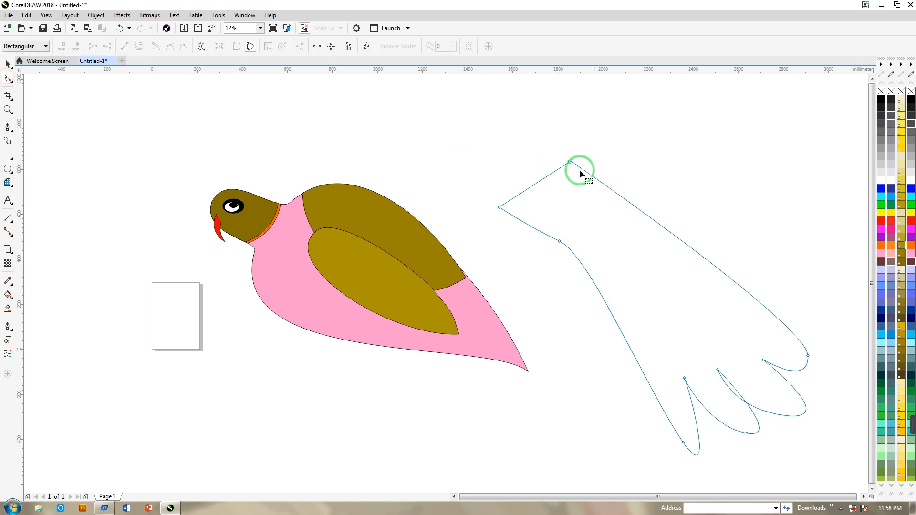
click(903, 248)
drag(893, 253, 561, 205)
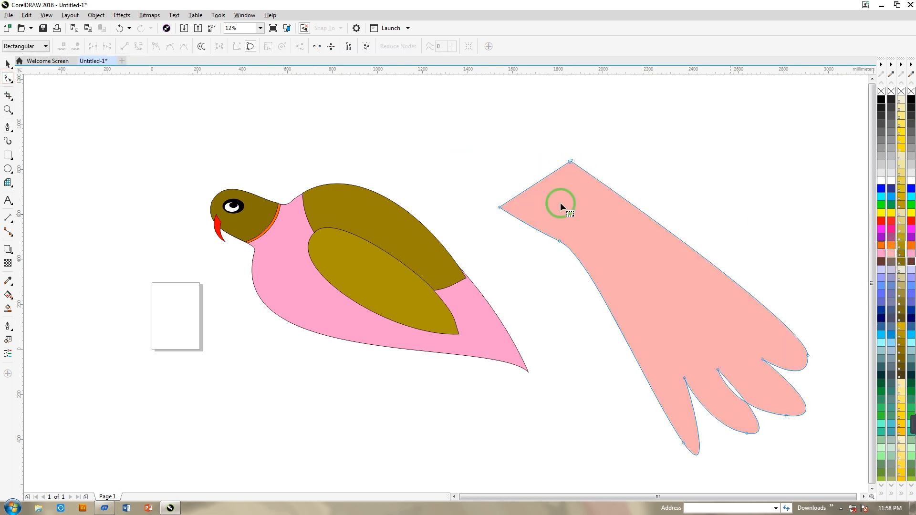
drag(911, 256, 583, 198)
click(135, 200)
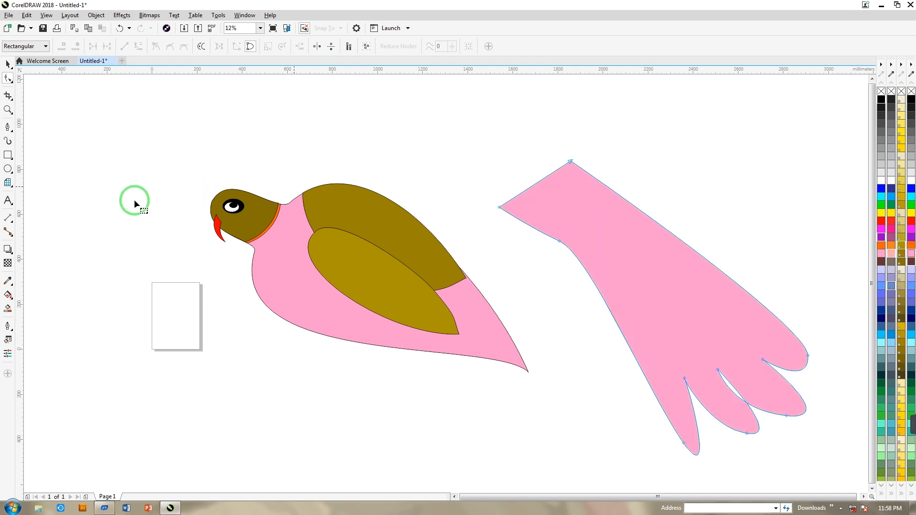
Scale the tail to about 72 percent and position it over the rear end of the body.
click(8, 79)
click(6, 64)
drag(574, 236, 489, 329)
drag(408, 252, 496, 377)
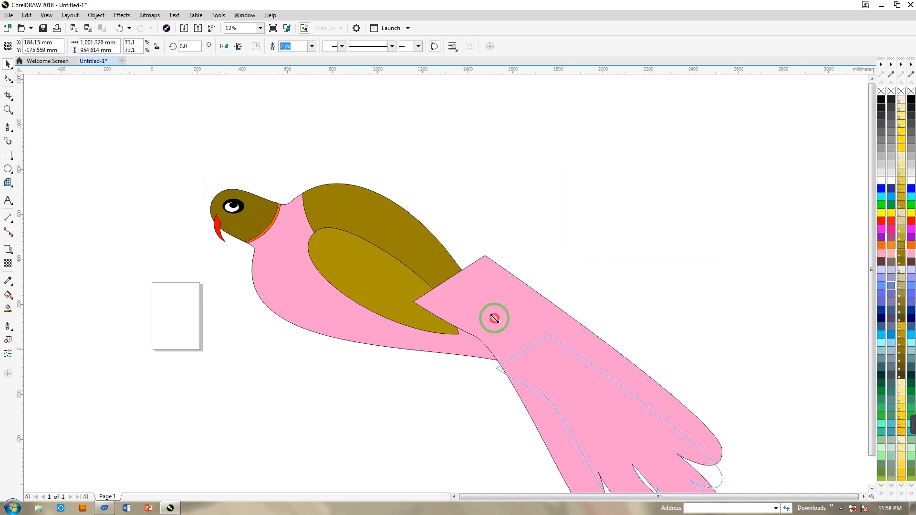
drag(563, 393, 507, 377)
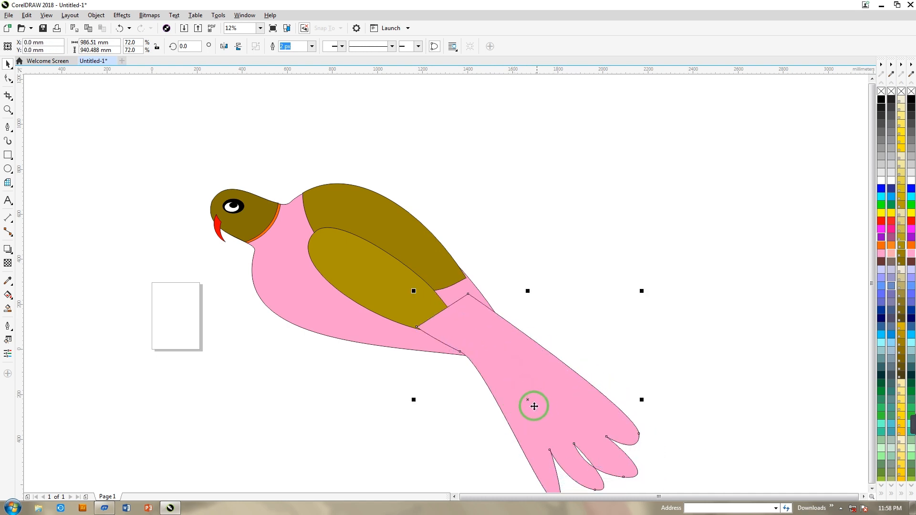
Send the tail to the back of the layer, behind the body, and select the body.
right_click(547, 385)
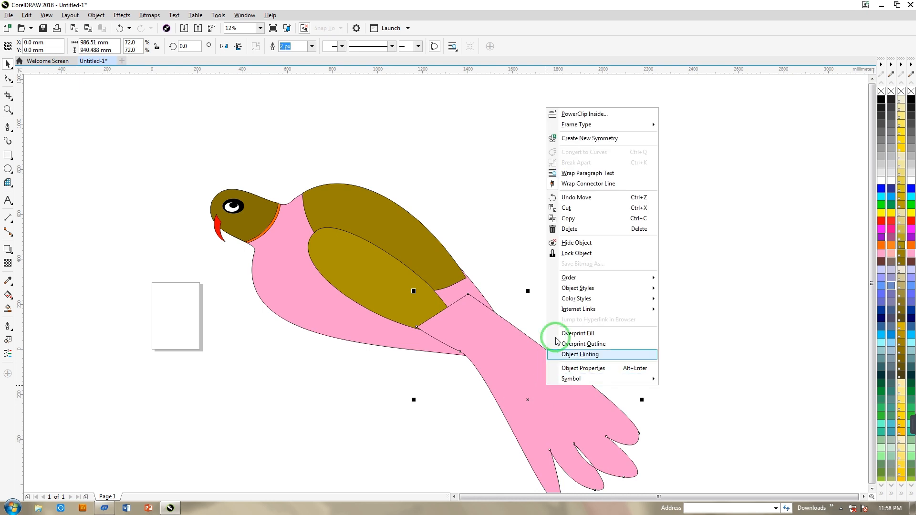
mouse_move(633, 281)
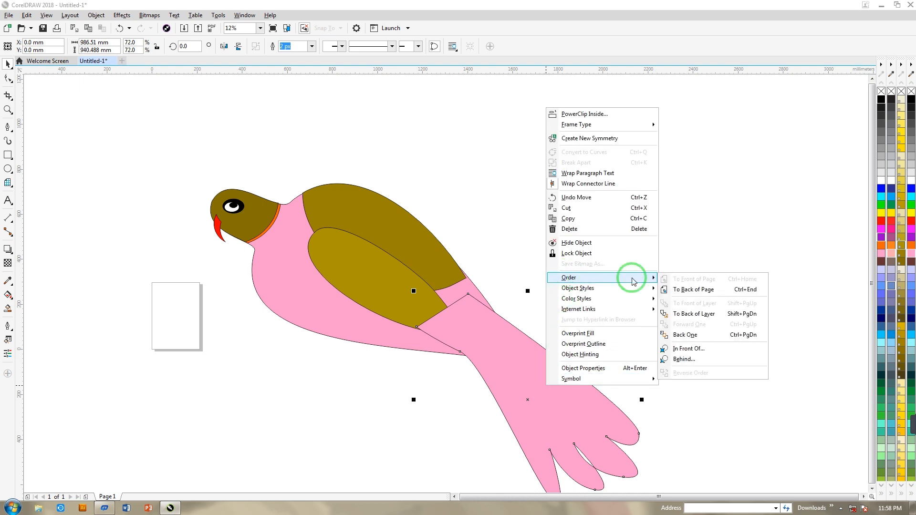
click(686, 316)
click(697, 299)
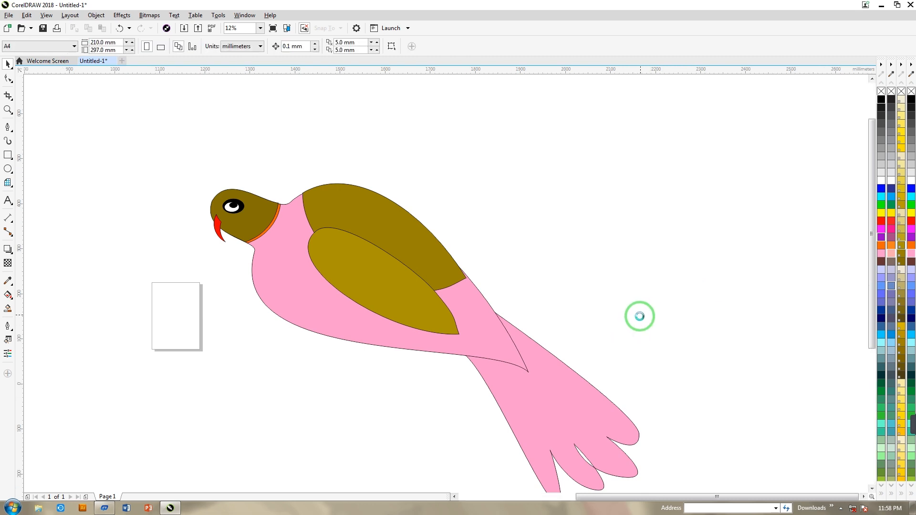
click(485, 345)
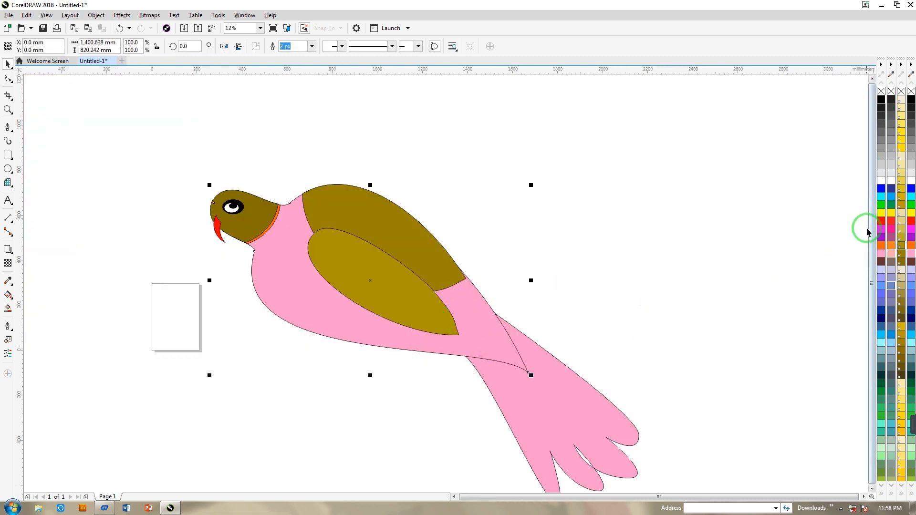
Give the body a pale outline colour and set the tail's outline width to None.
right_click(889, 270)
click(689, 320)
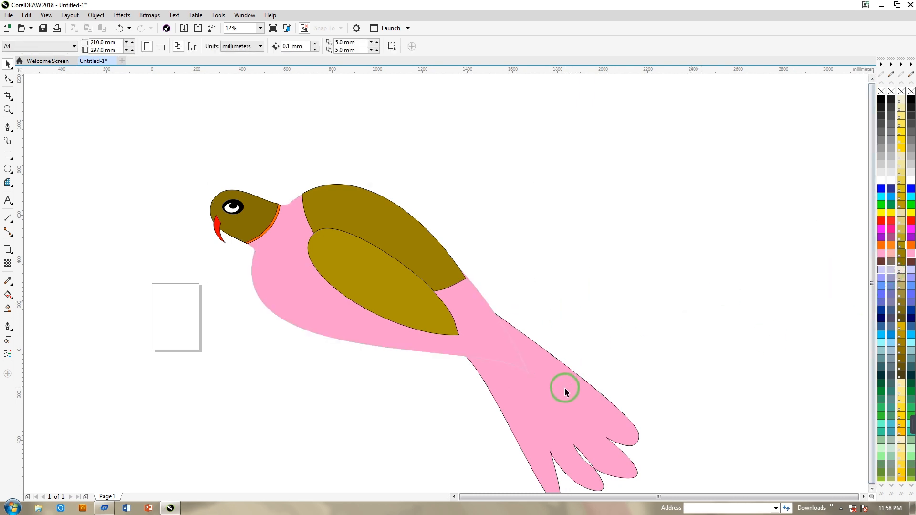
right_click(565, 377)
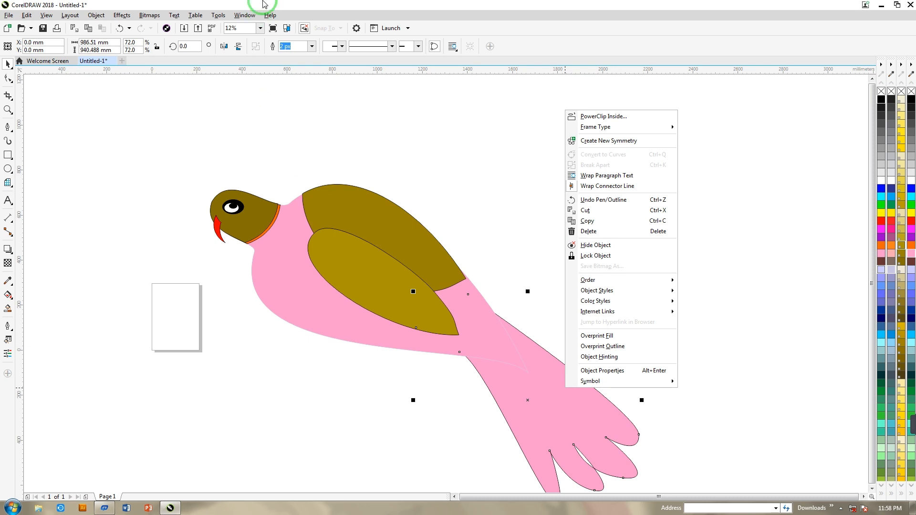
click(312, 46)
click(289, 54)
click(452, 174)
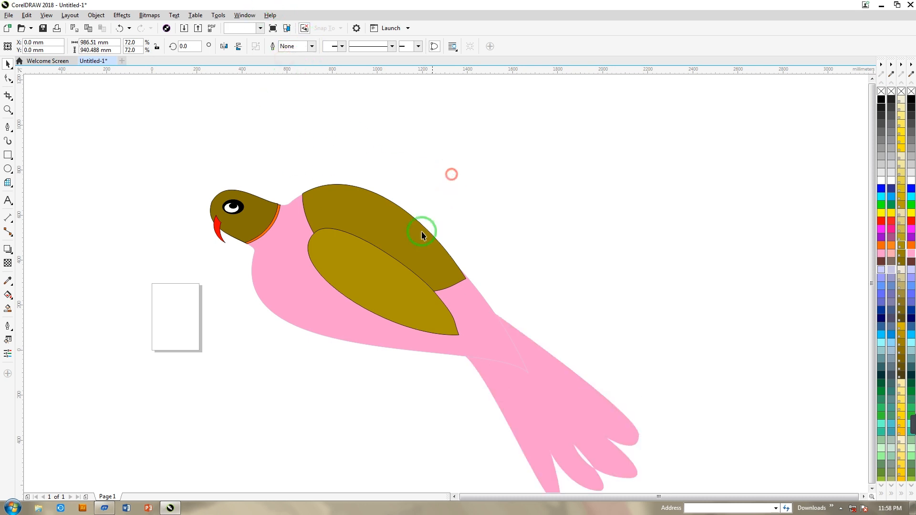
Set the outline width of the pink body to None.
click(348, 261)
click(312, 45)
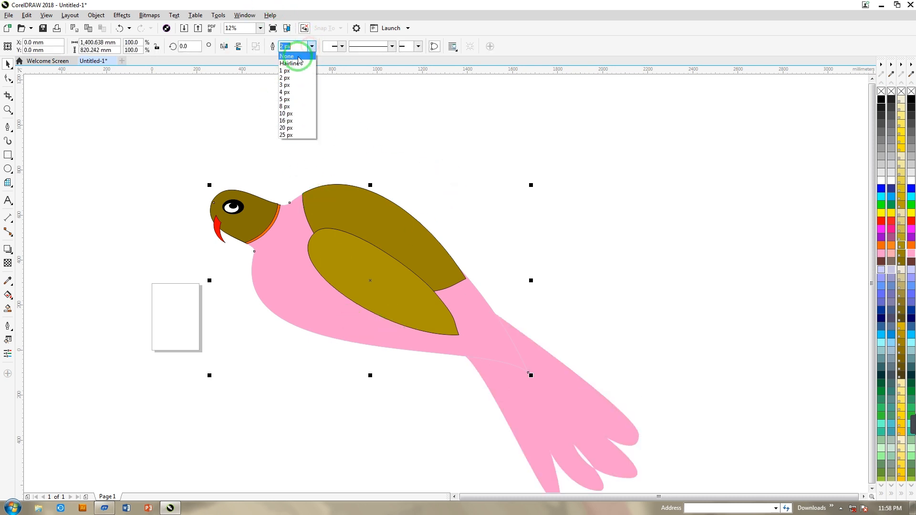
click(297, 57)
click(525, 170)
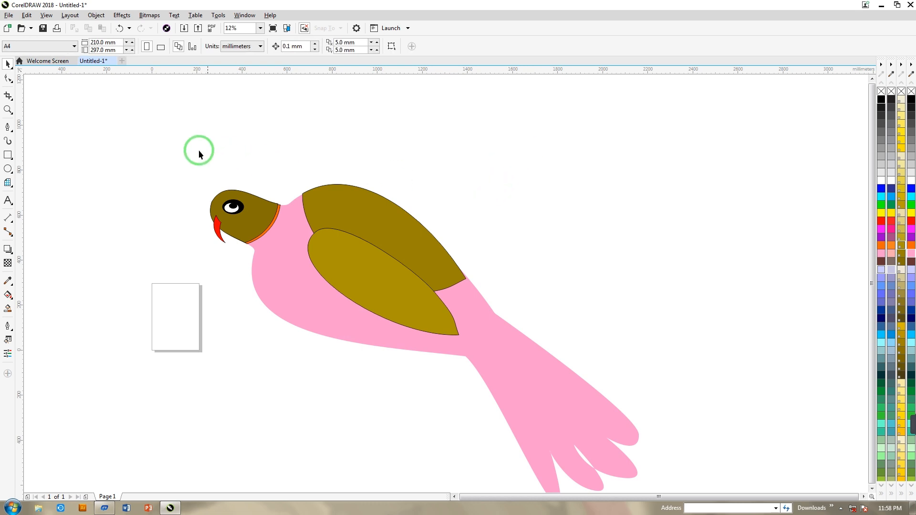
Group all parts of the bird and move the group up and to the right, leaving space below the body.
scroll(695, 477, down, 2)
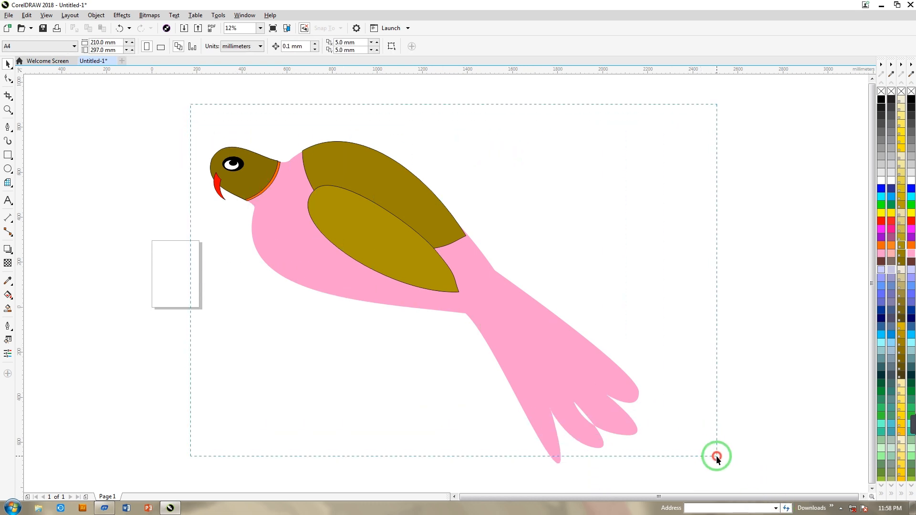
key(ctrl+a)
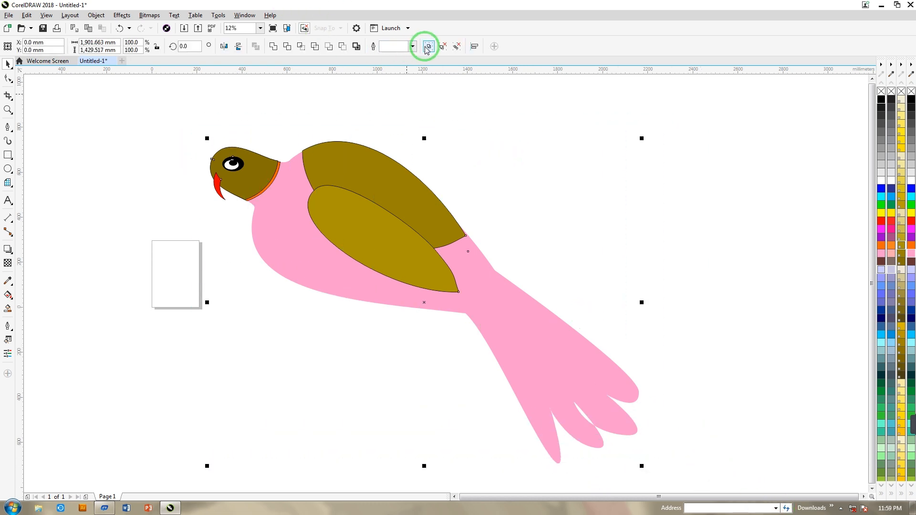
drag(427, 216, 462, 168)
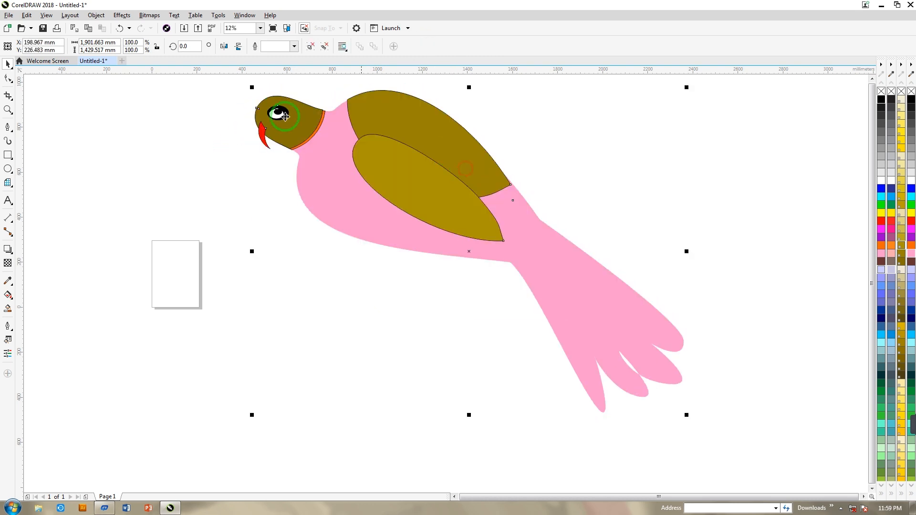
Draw a closed straight-sided leg and foot outline with pointed toes below the body using the Pen tool, about 330 by 349 mm.
click(7, 127)
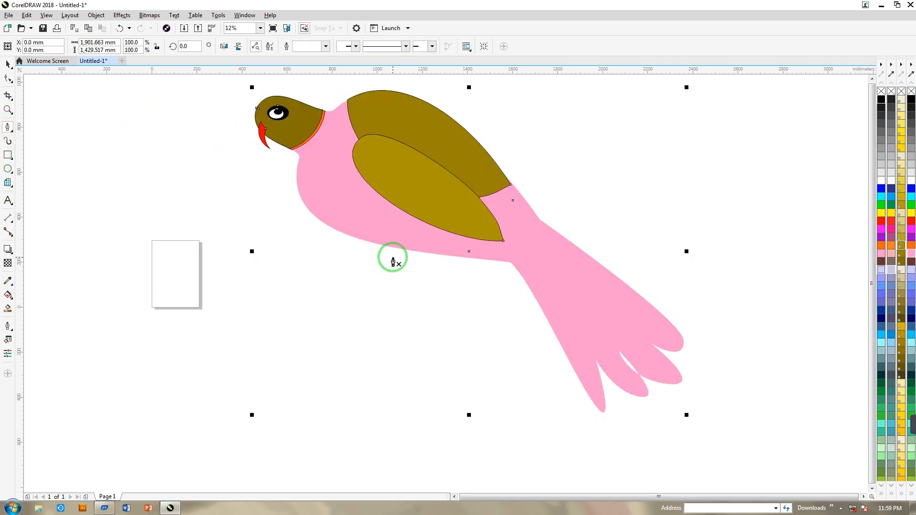
click(345, 324)
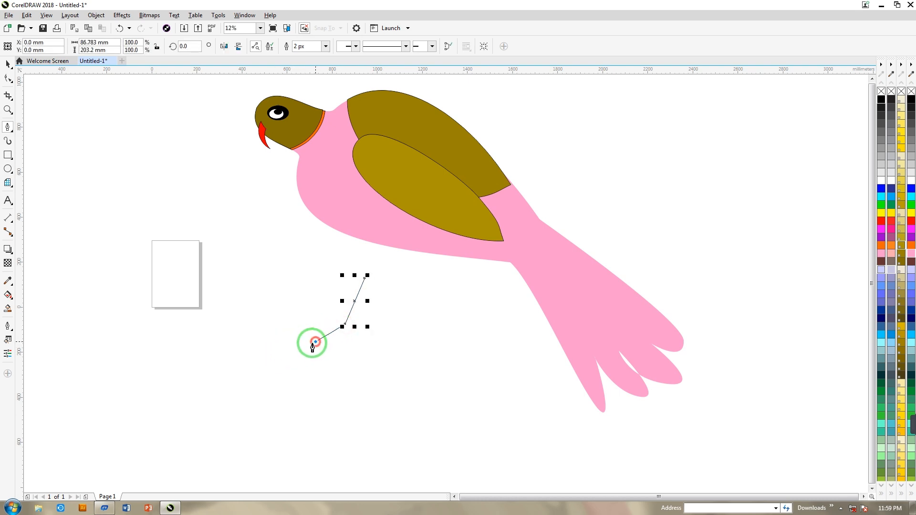
click(316, 342)
click(330, 343)
click(324, 353)
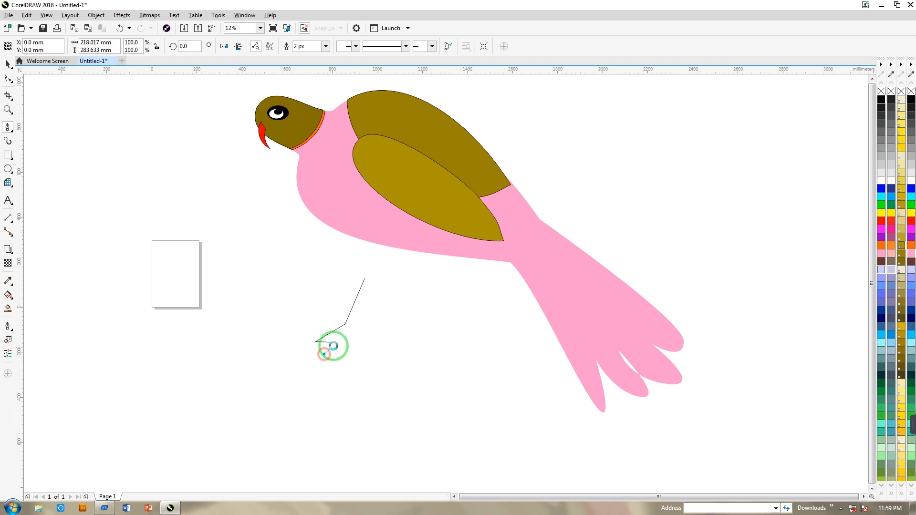
click(339, 354)
click(337, 356)
click(344, 341)
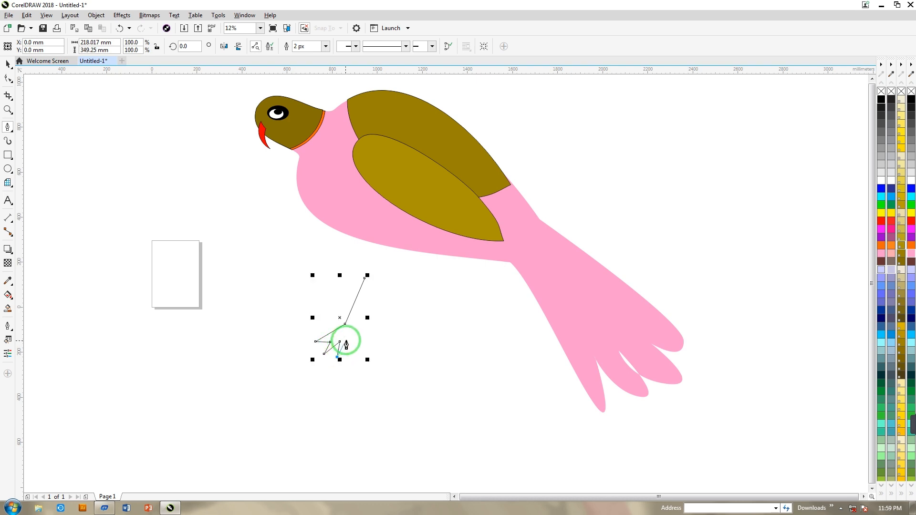
click(351, 356)
click(353, 332)
click(358, 334)
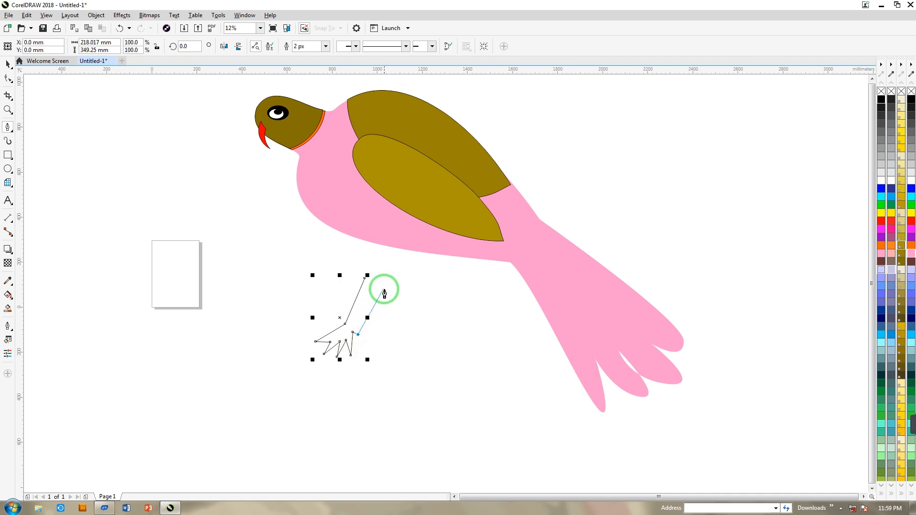
click(390, 297)
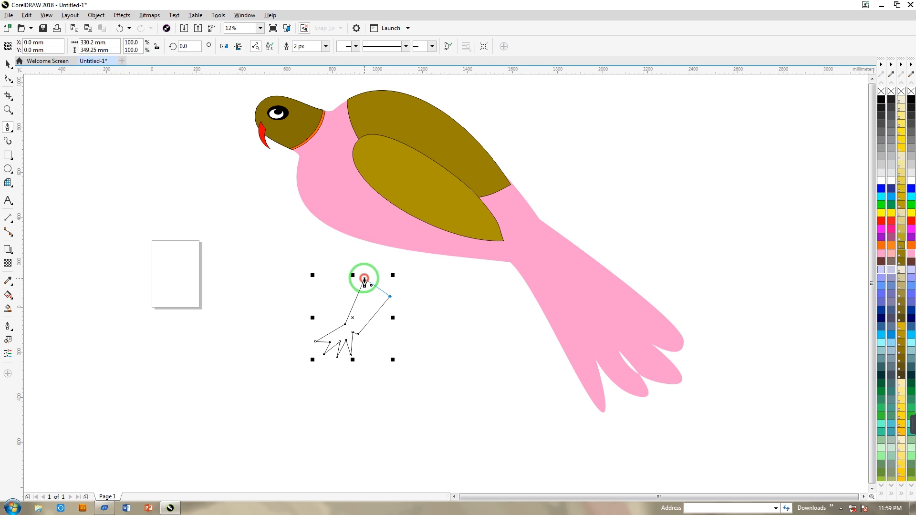
click(365, 281)
Reposition the leg outline's nodes to narrow its upper end and even out the toes and the notches between them.
click(7, 79)
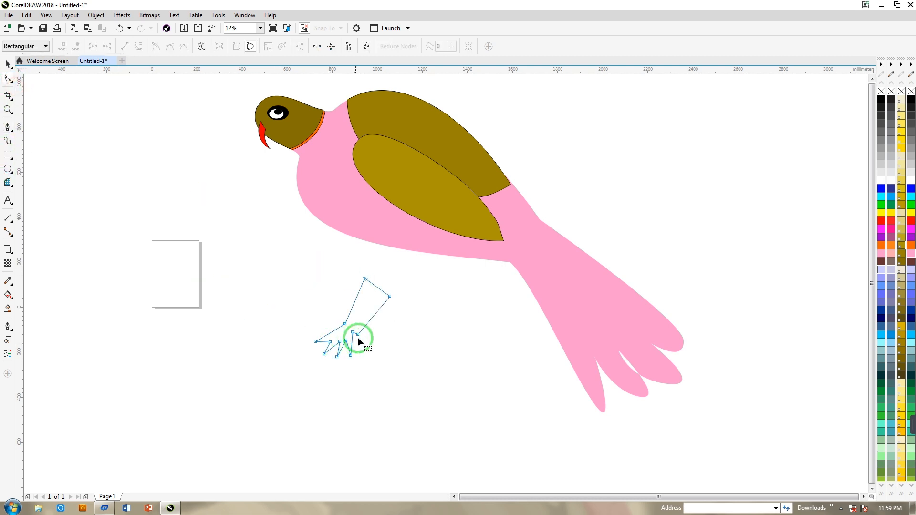
drag(356, 336, 331, 337)
click(344, 339)
click(336, 343)
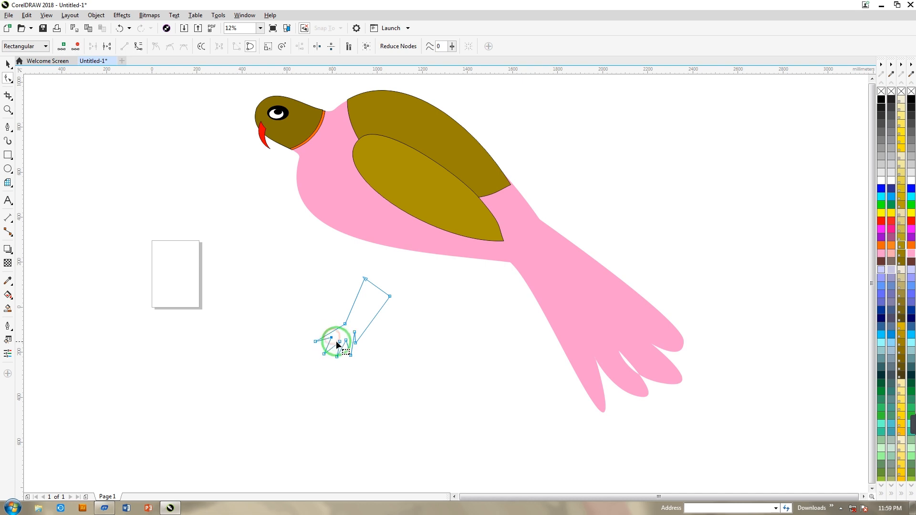
click(344, 340)
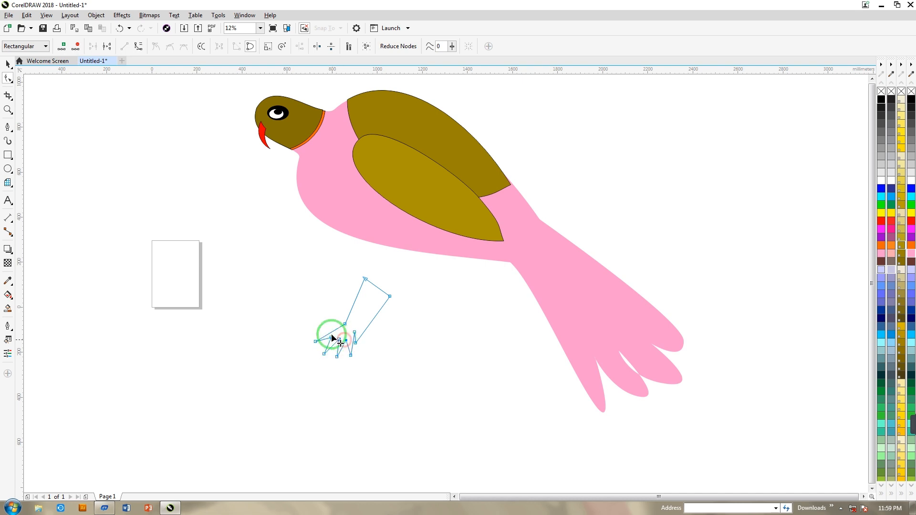
drag(356, 343, 362, 348)
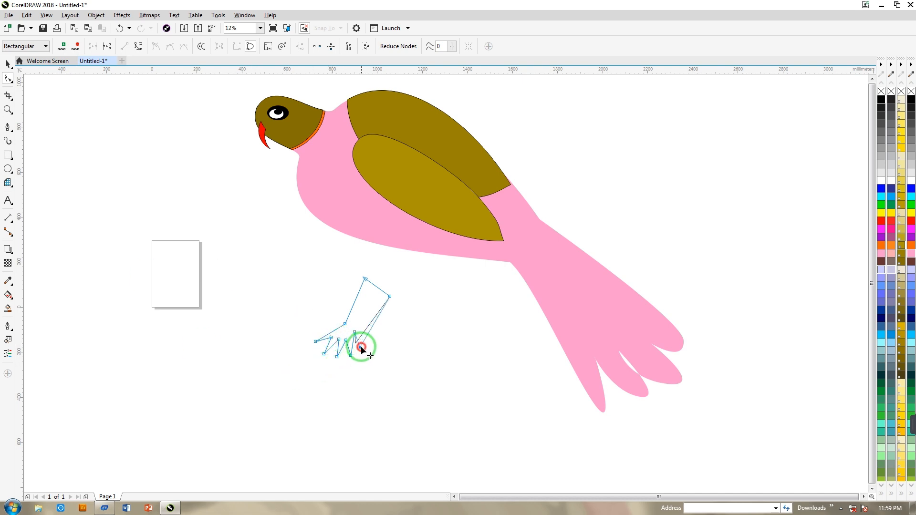
drag(365, 277, 374, 282)
click(389, 296)
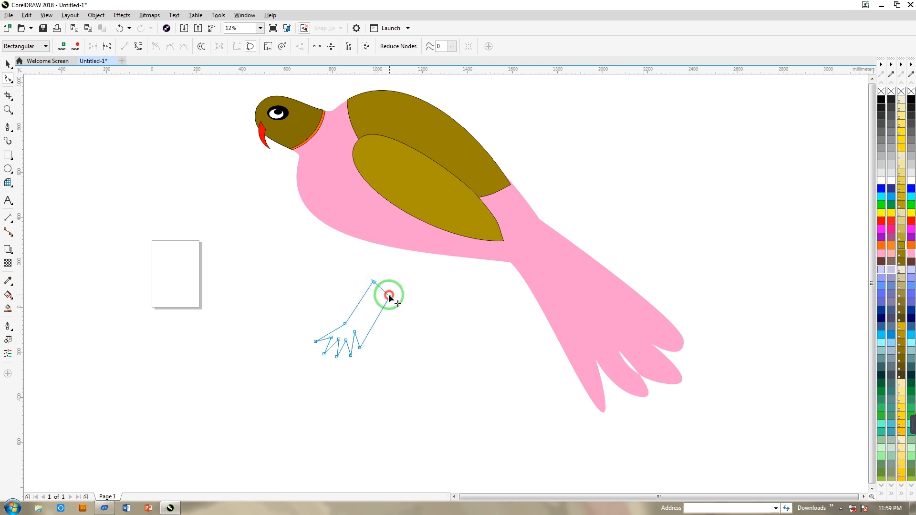
drag(353, 333, 354, 339)
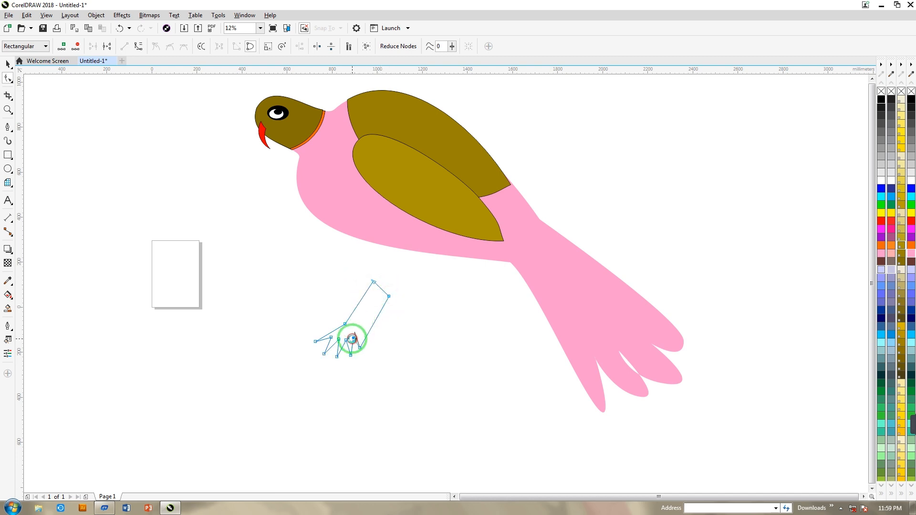
Select the foot's nodes, including the ankle node, and convert their straight segments to curves.
click(7, 109)
drag(270, 313, 401, 366)
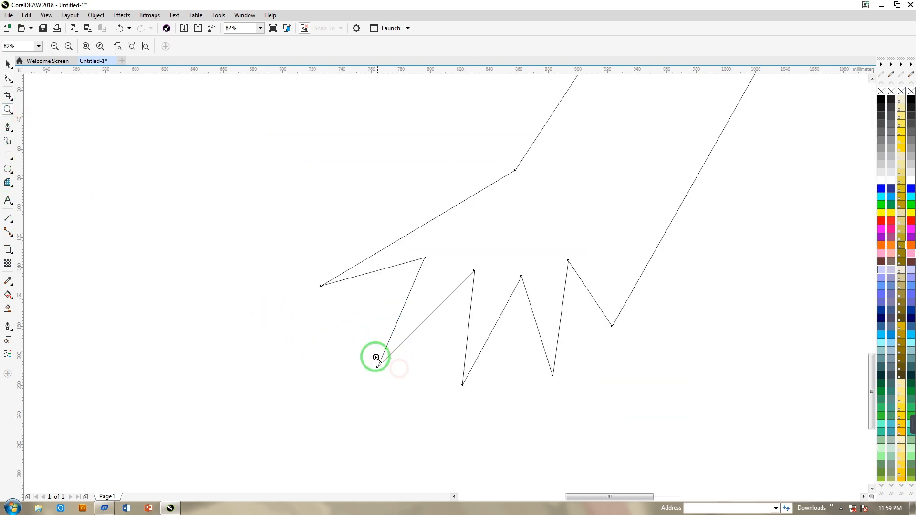
click(8, 78)
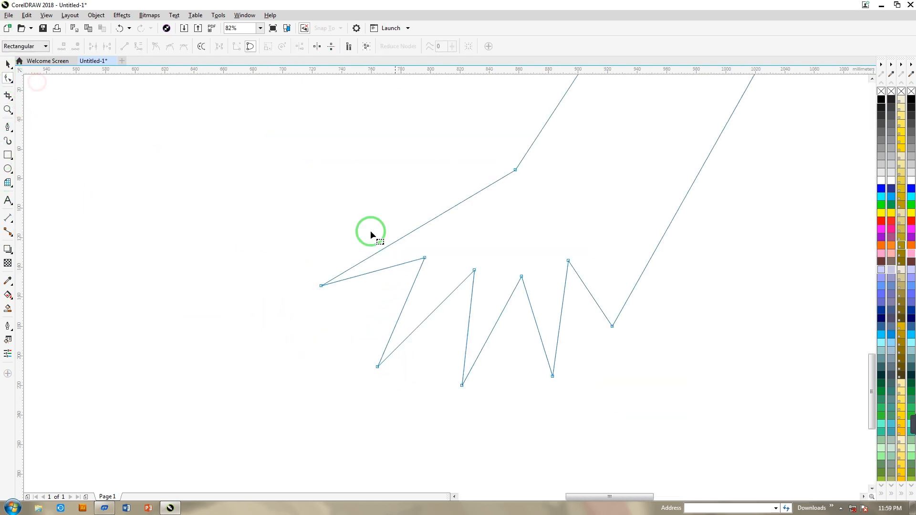
drag(689, 402, 689, 402)
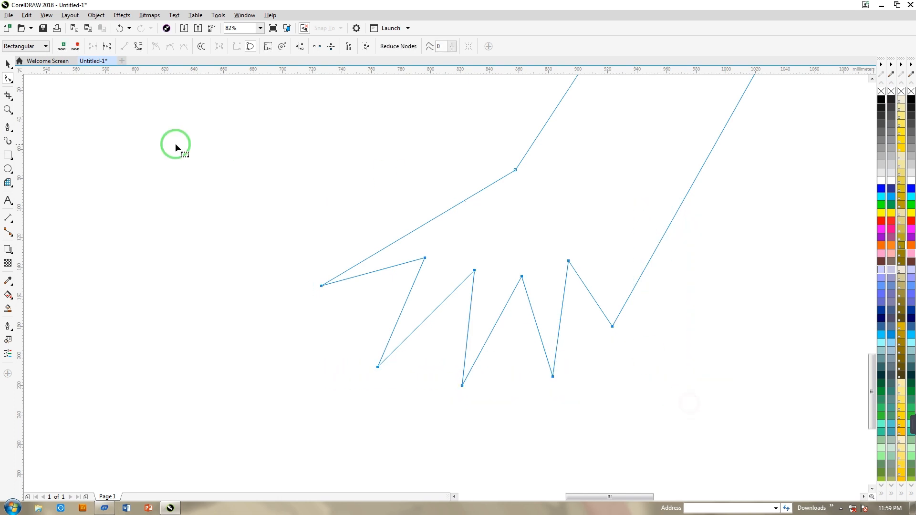
drag(228, 132, 549, 251)
drag(642, 396, 642, 396)
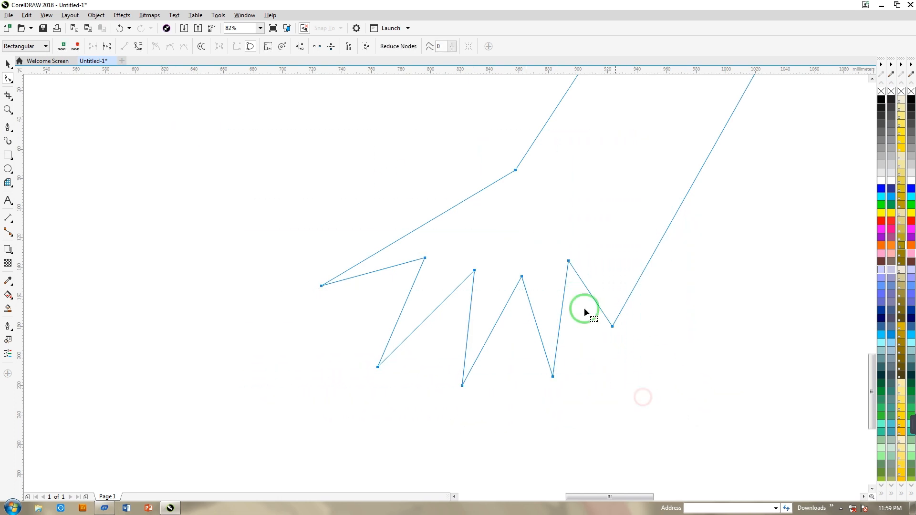
click(138, 46)
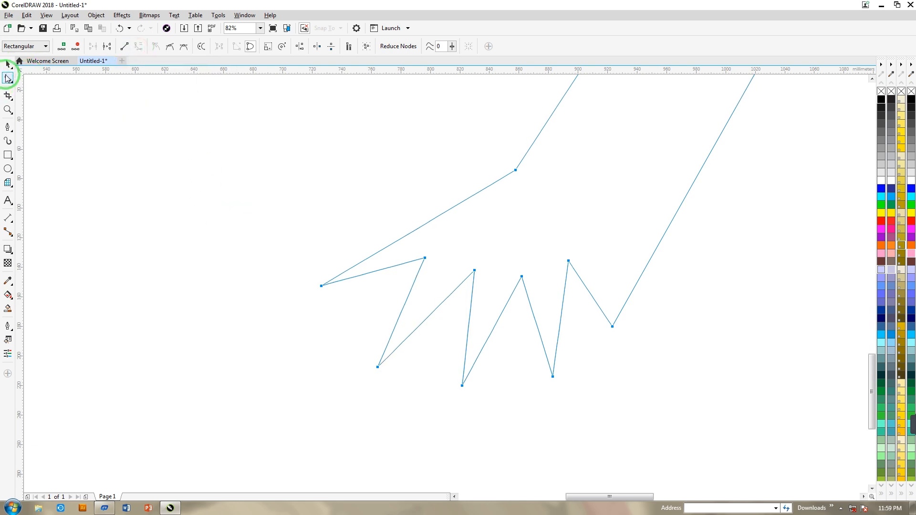
Bend the edges of the first four toes into curved, pointed claws by adjusting the curve handles at each tip.
click(241, 269)
click(322, 286)
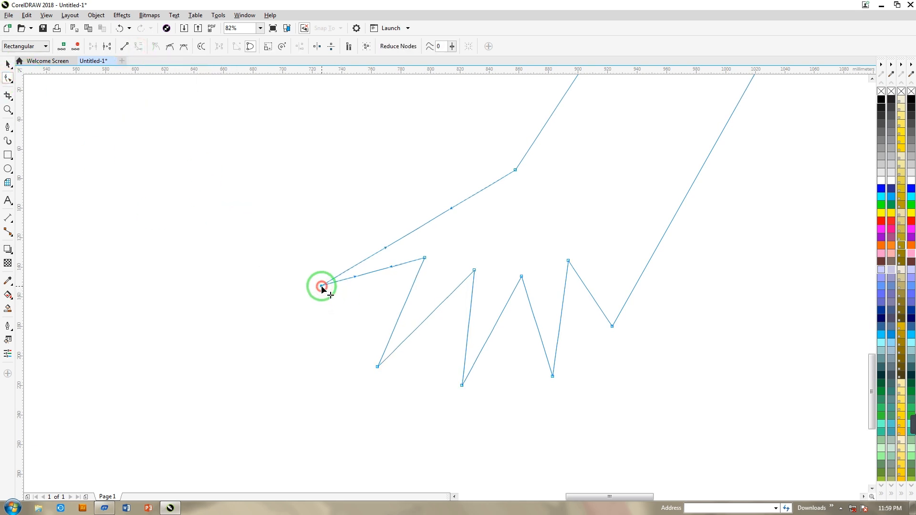
drag(386, 249, 339, 183)
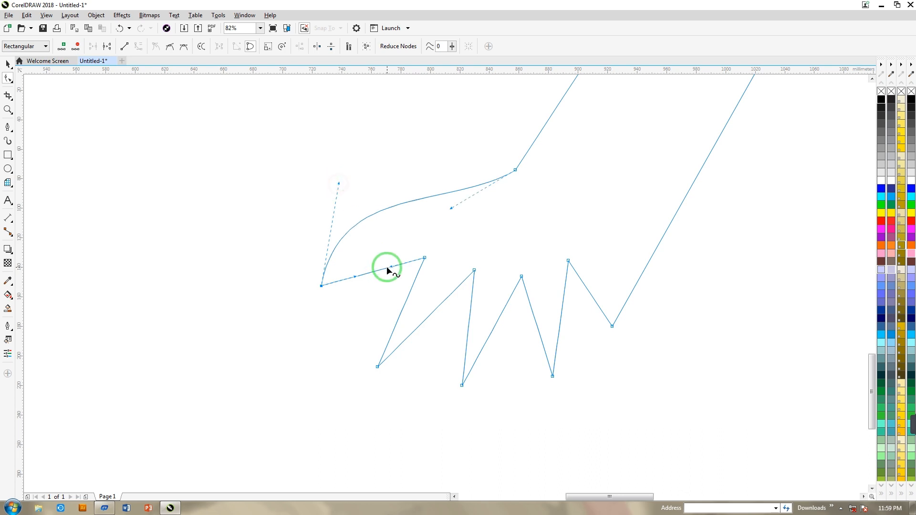
drag(390, 268, 352, 257)
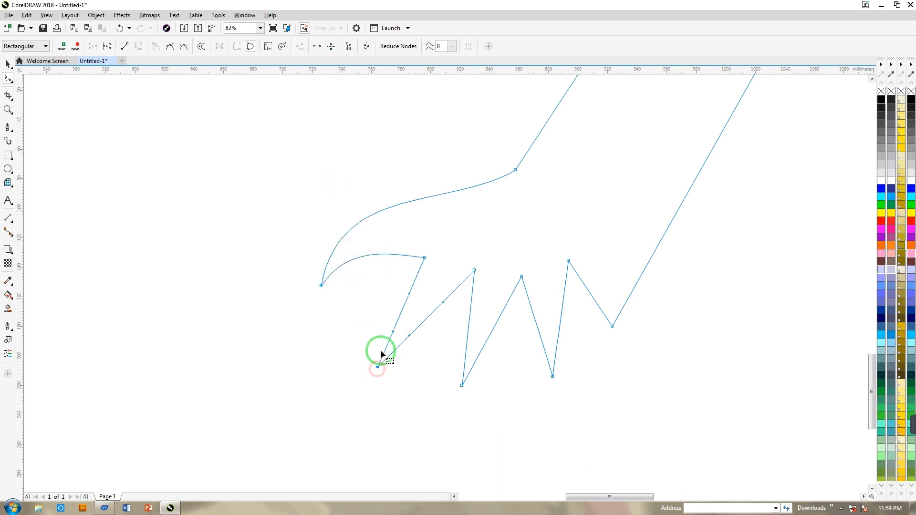
drag(394, 334, 353, 292)
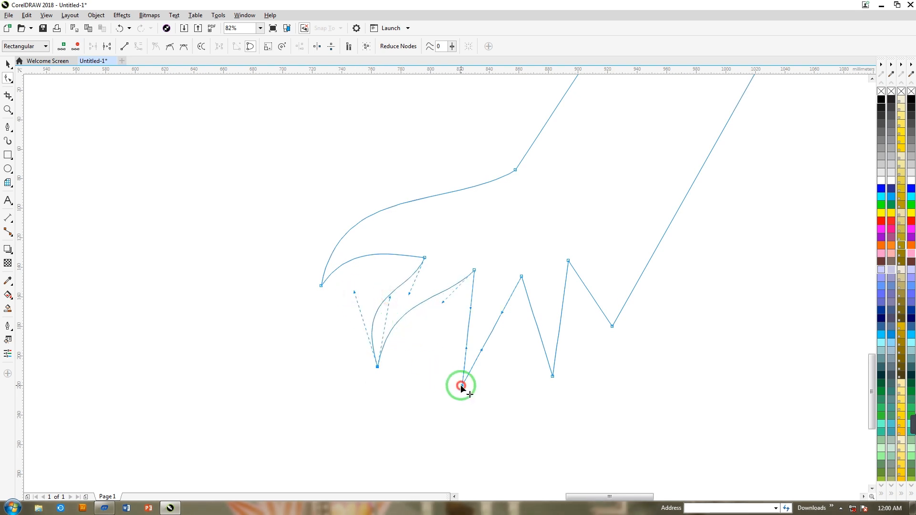
drag(461, 347, 466, 317)
click(552, 375)
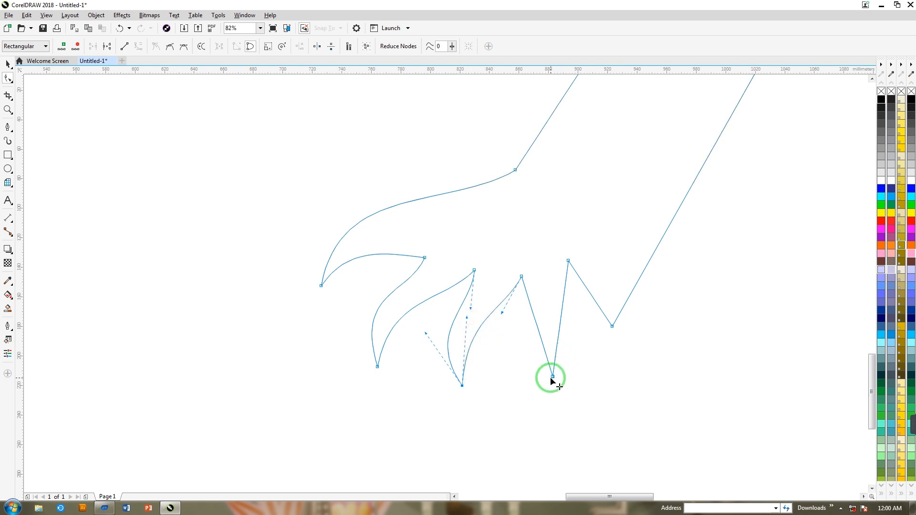
mouse_move(544, 345)
mouse_down()
mouse_move(517, 340)
mouse_move(544, 333)
mouse_move(538, 328)
mouse_up()
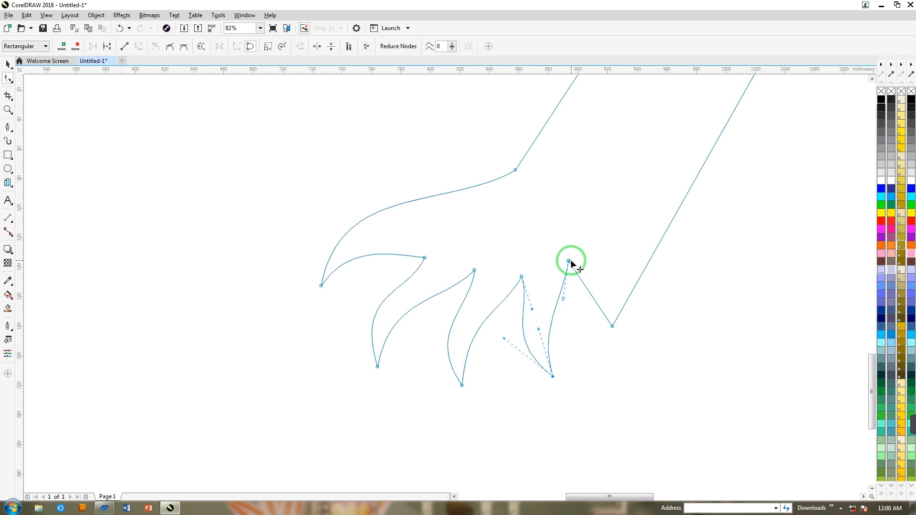
Shape the last toe into a short curved claw, adding a node above it and converting that segment to a curve, and refine the first notch.
drag(568, 261, 588, 265)
drag(611, 327, 603, 329)
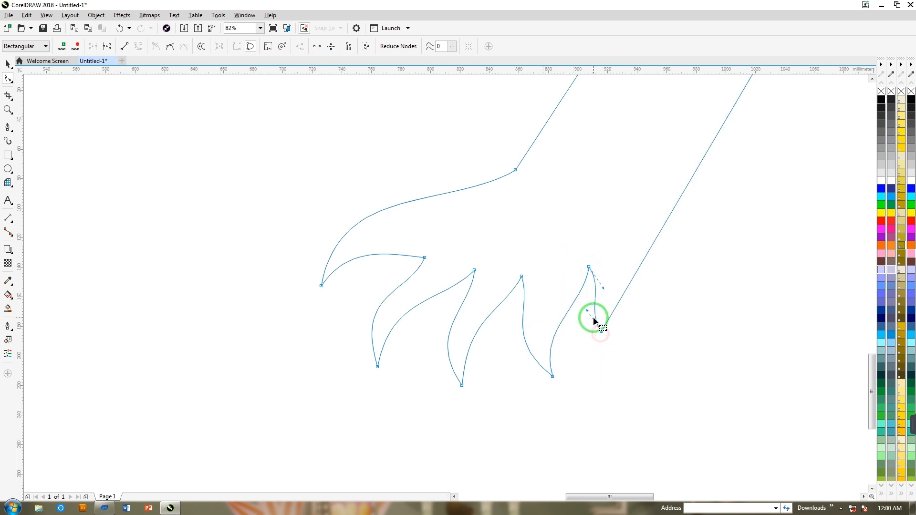
click(622, 297)
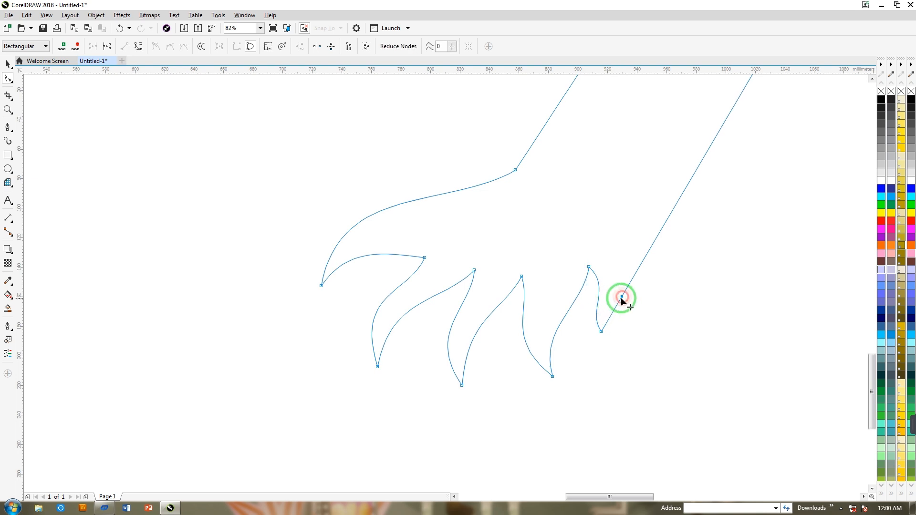
click(601, 333)
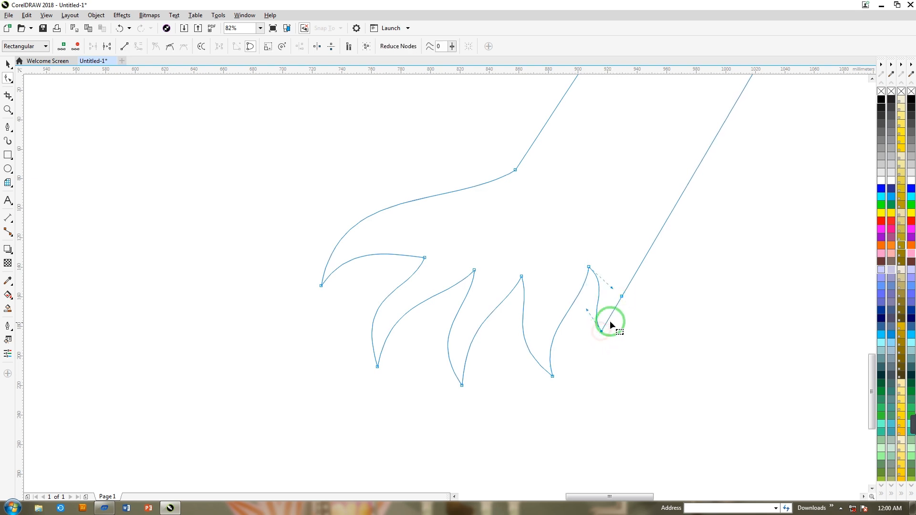
click(623, 297)
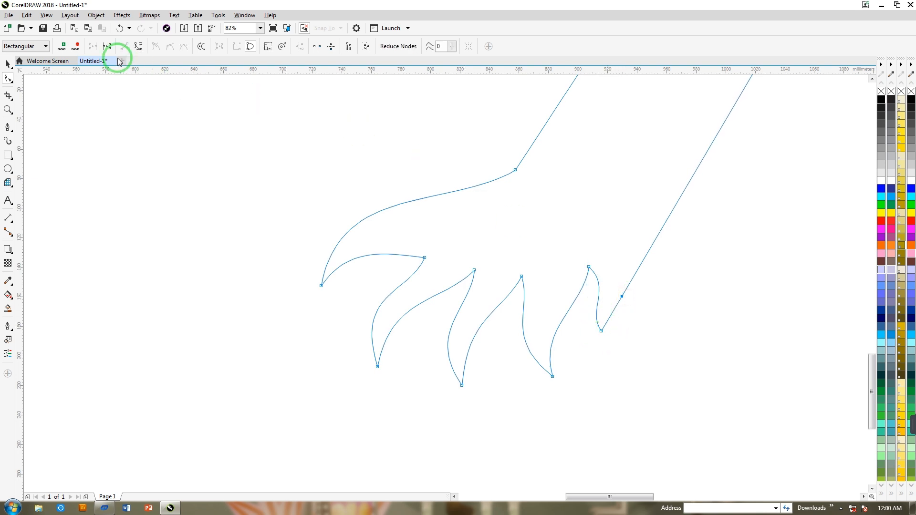
click(139, 46)
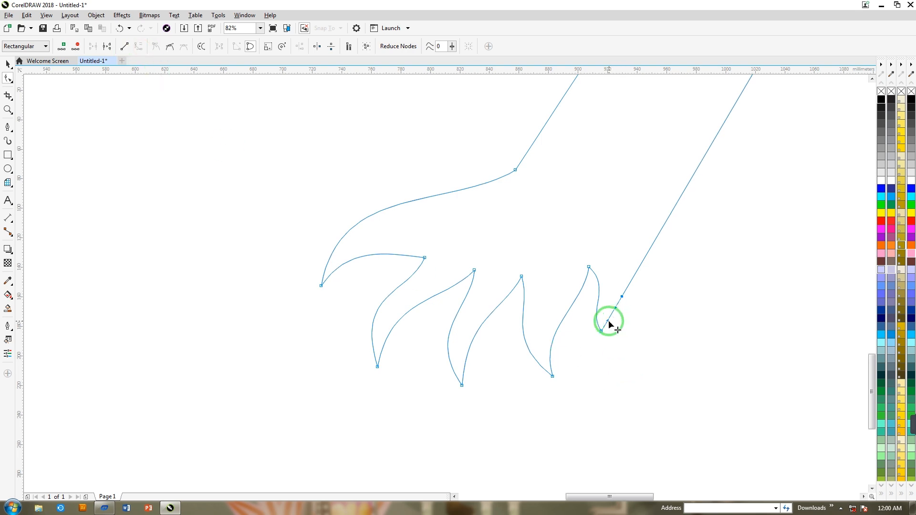
drag(610, 324, 604, 305)
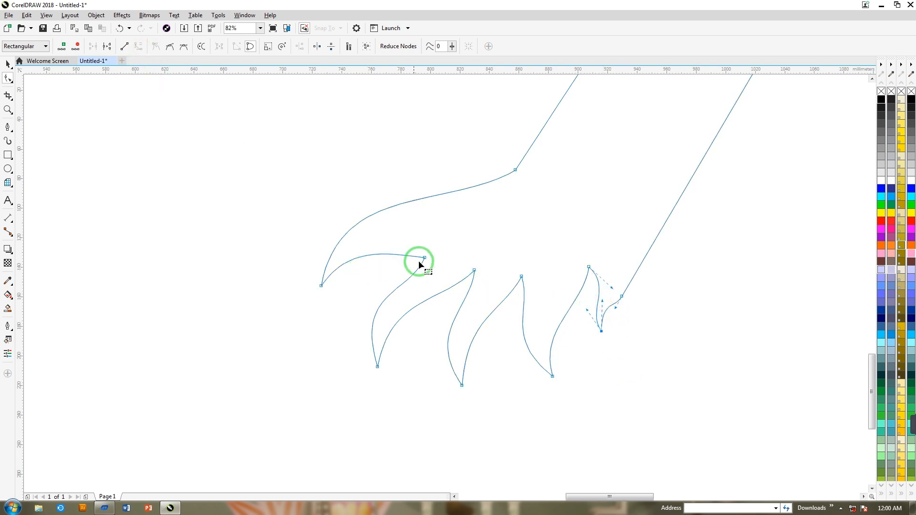
drag(420, 264, 431, 239)
Bend both long sides of the leg into smooth curves, converting the straight rear edge to a curve and repositioning the upper end nodes.
scroll(544, 199, down, 5)
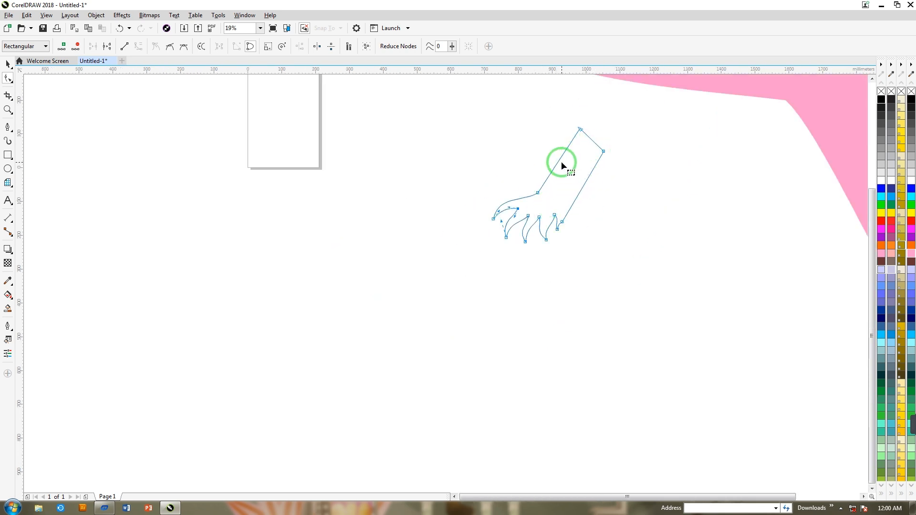
click(579, 128)
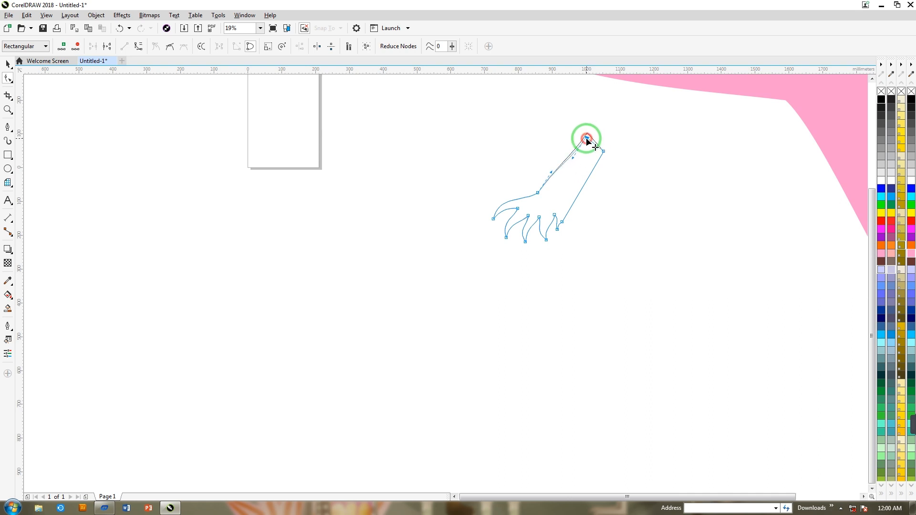
click(554, 174)
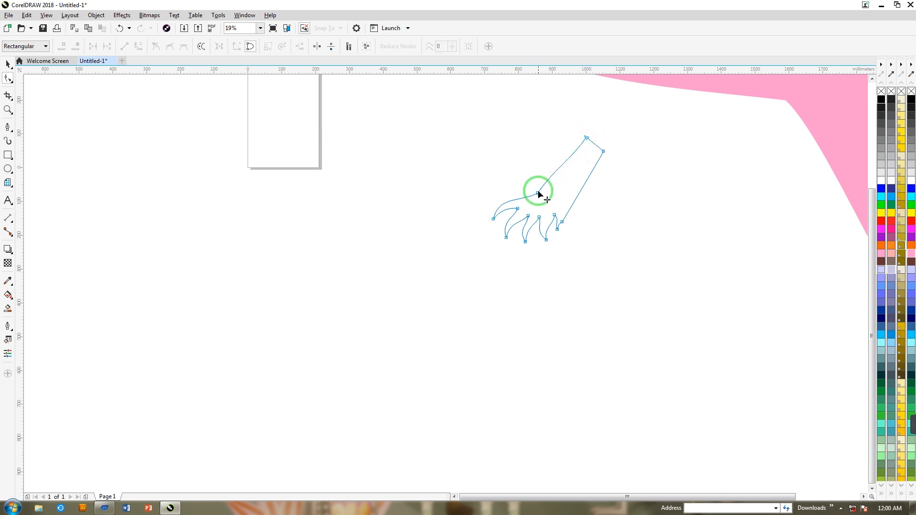
click(559, 174)
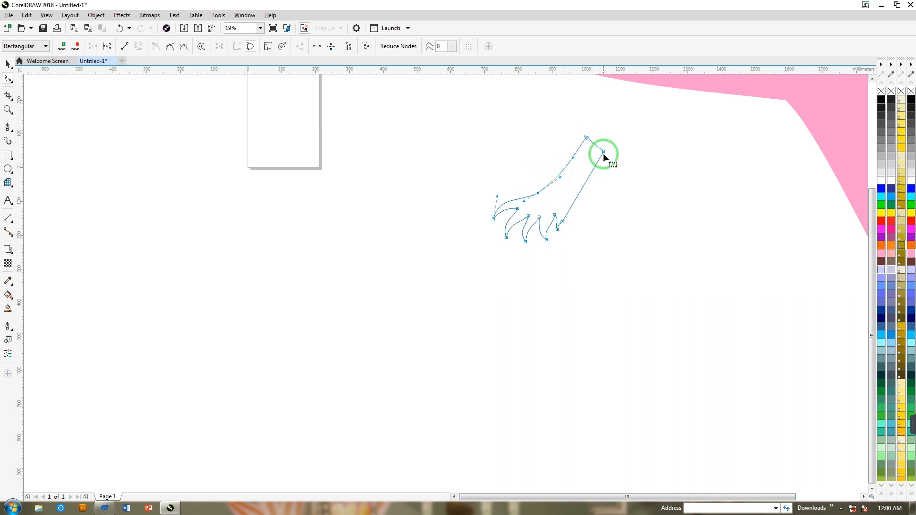
click(139, 46)
mouse_move(578, 202)
mouse_down()
mouse_move(587, 208)
mouse_move(568, 191)
mouse_up()
drag(606, 151, 608, 156)
click(563, 193)
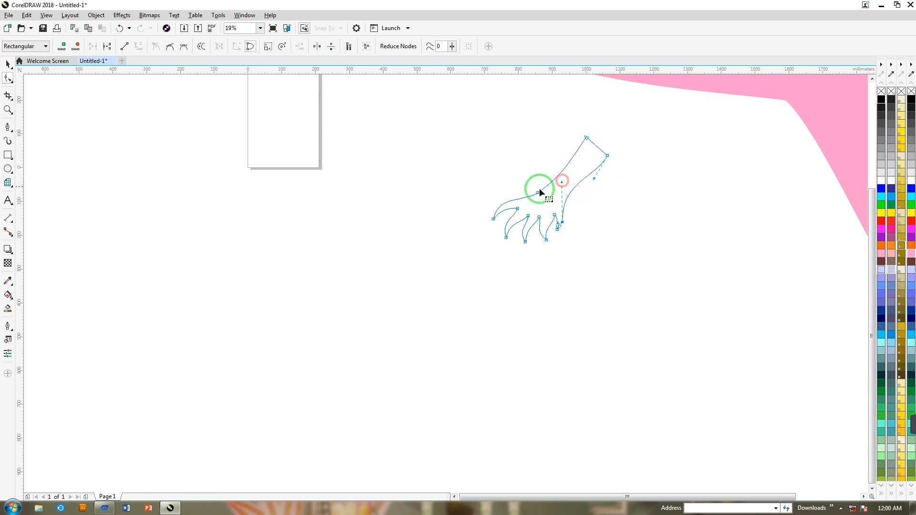
drag(539, 192, 564, 180)
click(8, 63)
click(241, 188)
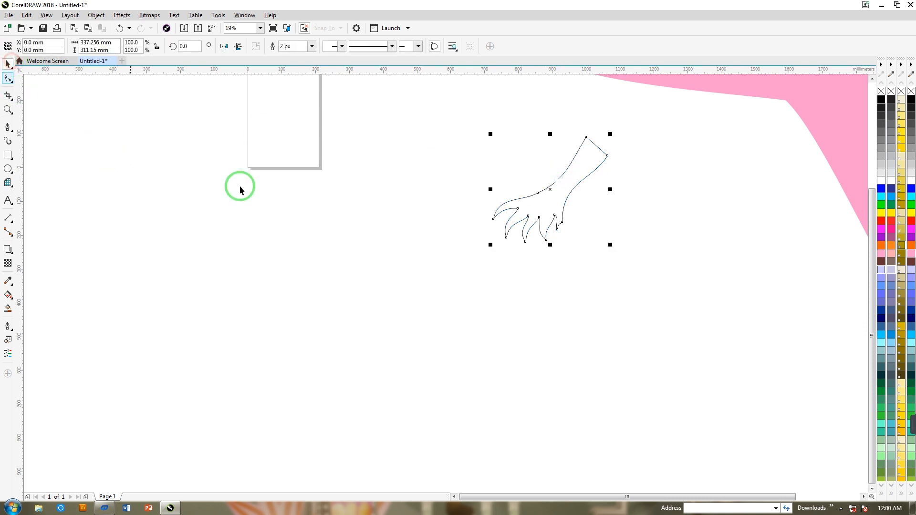
Fill the leg with light salmon pink, place it under the front of the belly and send it behind the body.
scroll(607, 176, down, 3)
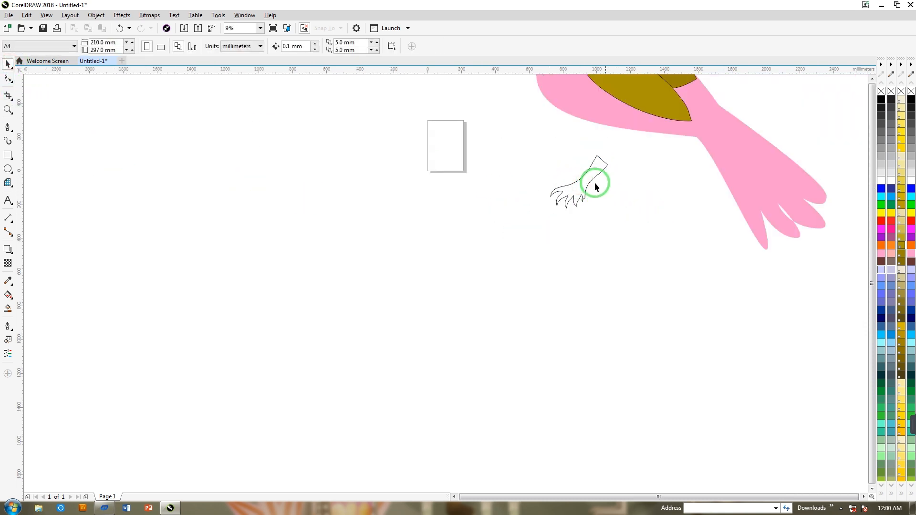
click(562, 202)
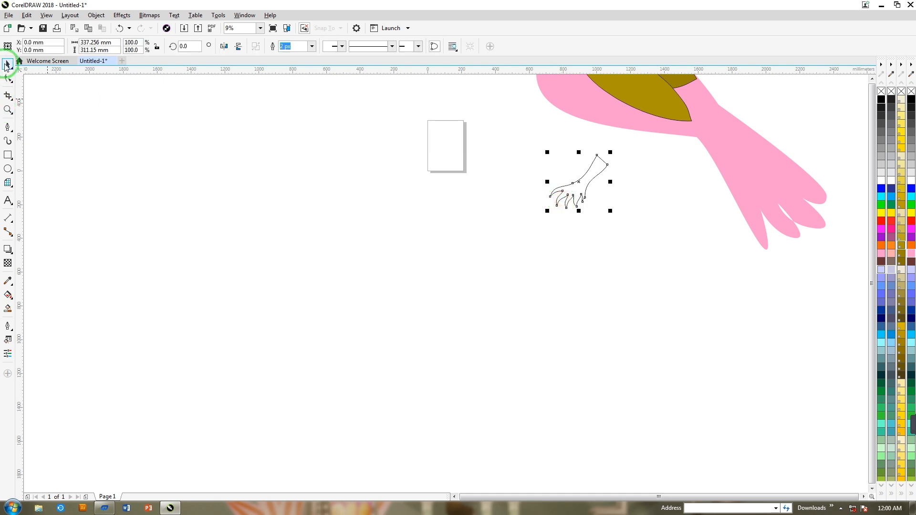
click(891, 258)
drag(577, 187, 554, 147)
scroll(554, 162, down, 2)
click(567, 184)
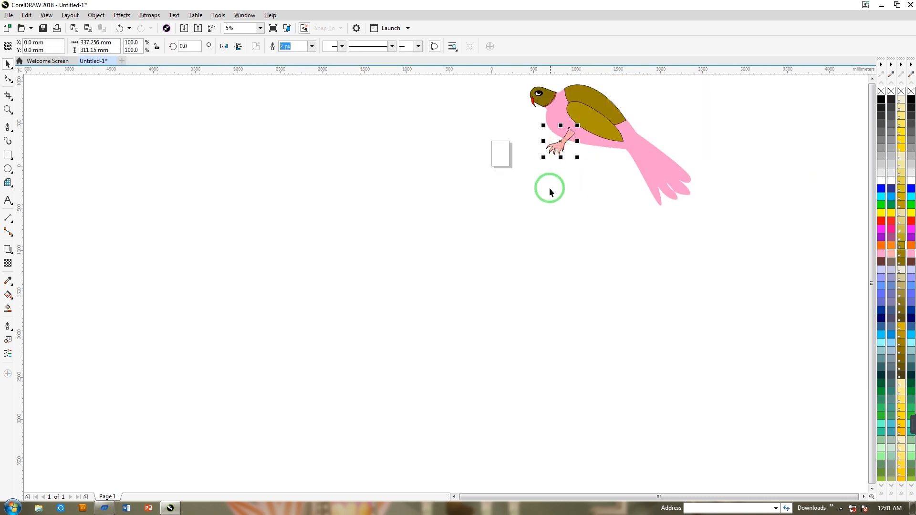
key(shift+Page_Down)
Duplicate the leg slightly toward the tail and mirror the copy horizontally.
mouse_move(556, 146)
mouse_down()
mouse_move(578, 148)
mouse_move(556, 147)
mouse_move(564, 162)
mouse_up()
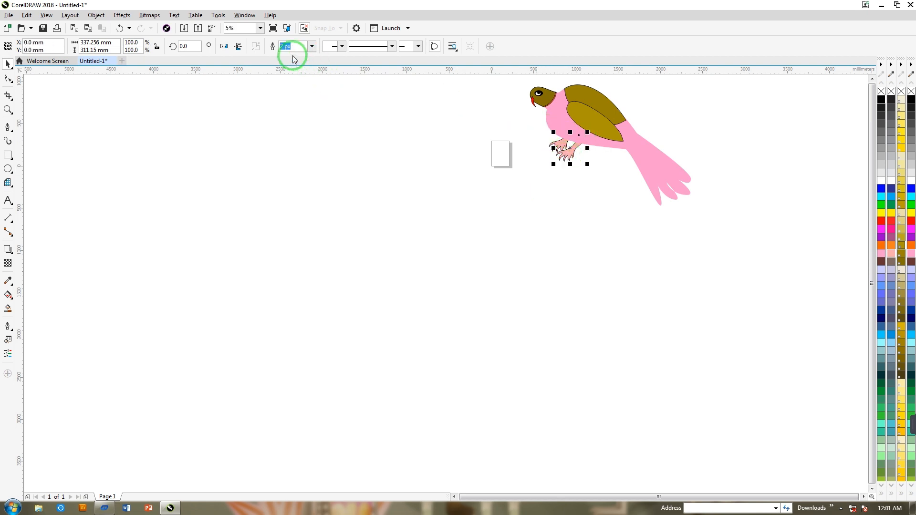
click(227, 47)
click(440, 205)
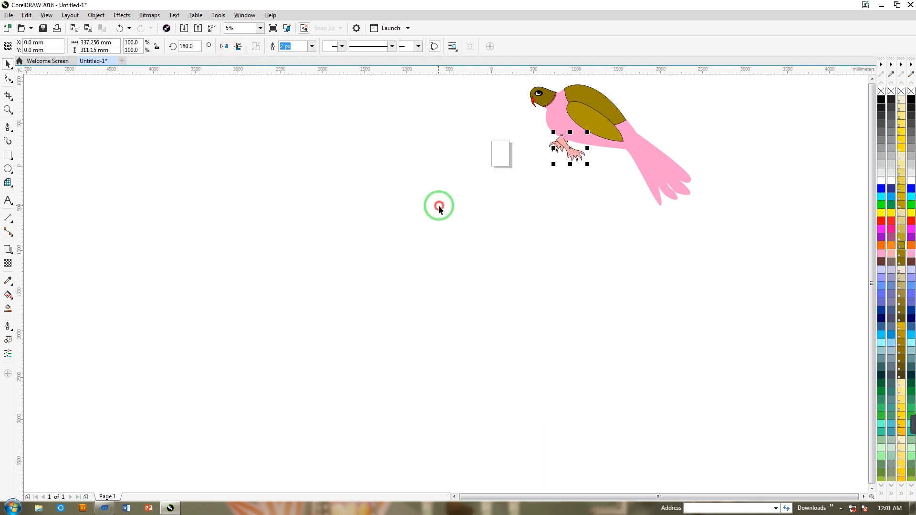
Rotate the mirrored leg so its toes point downward and scale it to about 90% beneath the belly.
click(579, 154)
click(580, 163)
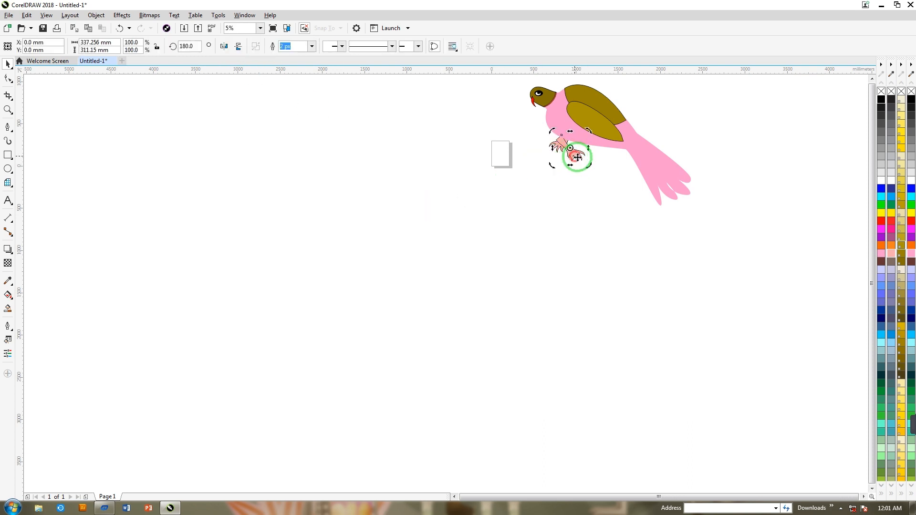
mouse_move(587, 165)
mouse_down()
mouse_move(546, 176)
mouse_move(560, 178)
mouse_move(575, 158)
mouse_up()
click(576, 192)
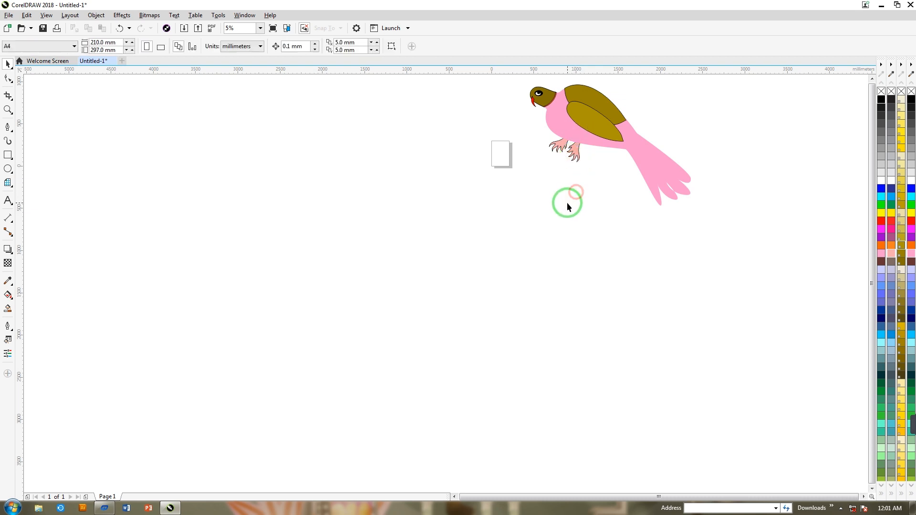
click(578, 159)
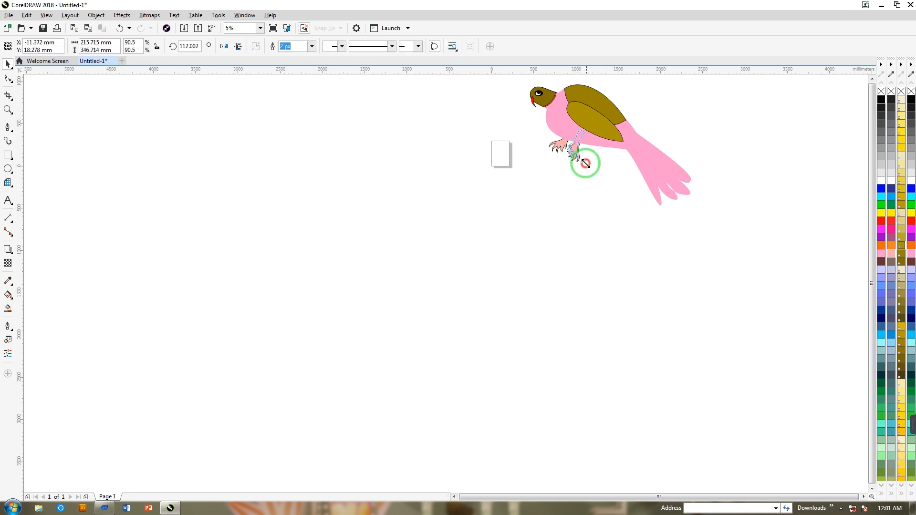
click(561, 206)
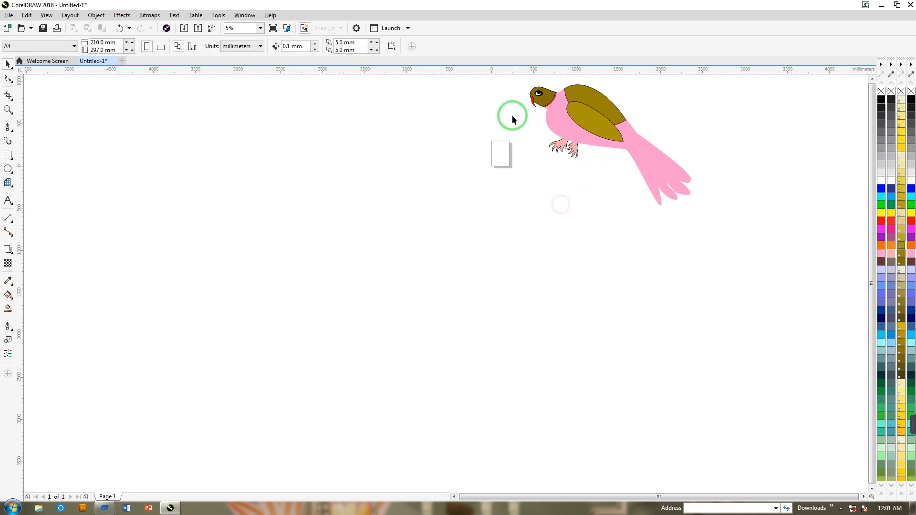
Select all parts of the bird and set their outline width to None.
scroll(572, 127, up, 2)
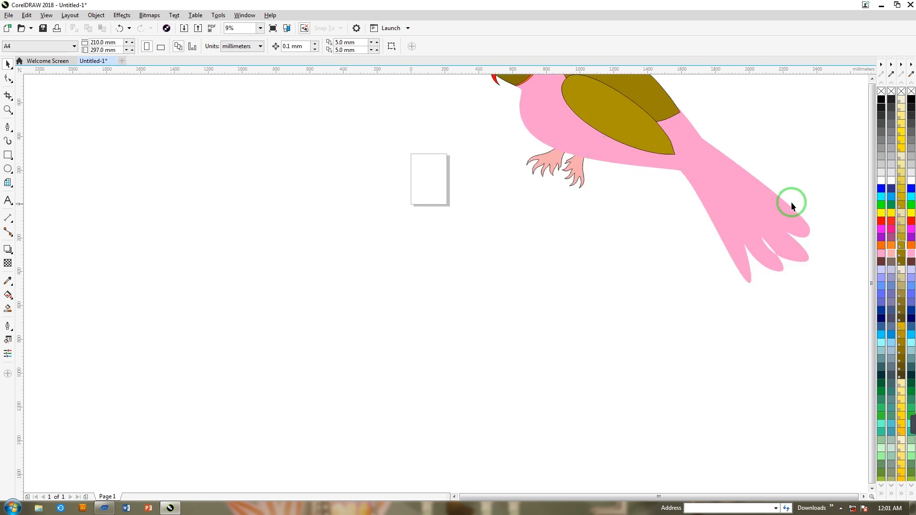
click(870, 80)
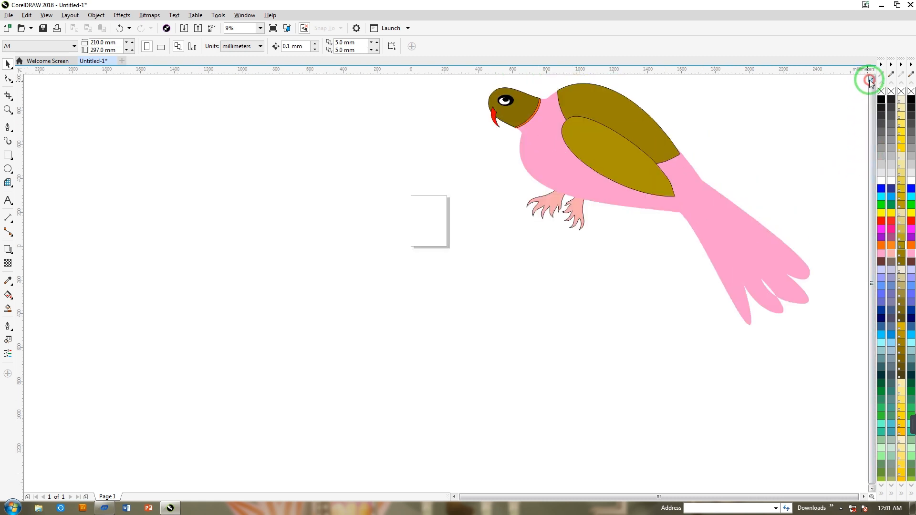
click(870, 79)
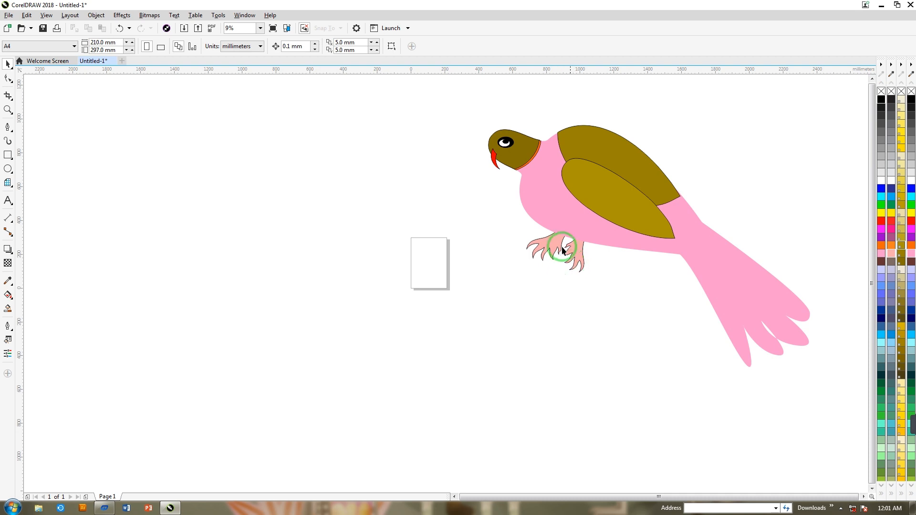
drag(811, 364, 812, 364)
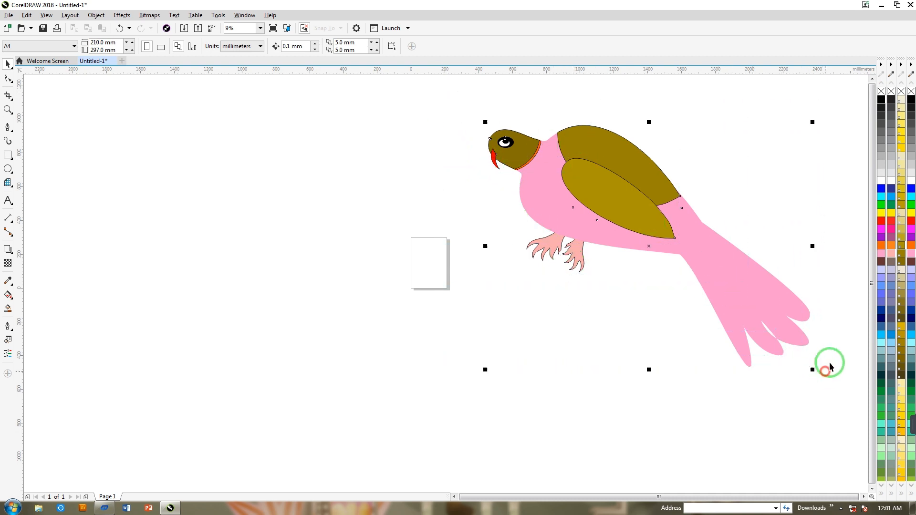
click(413, 46)
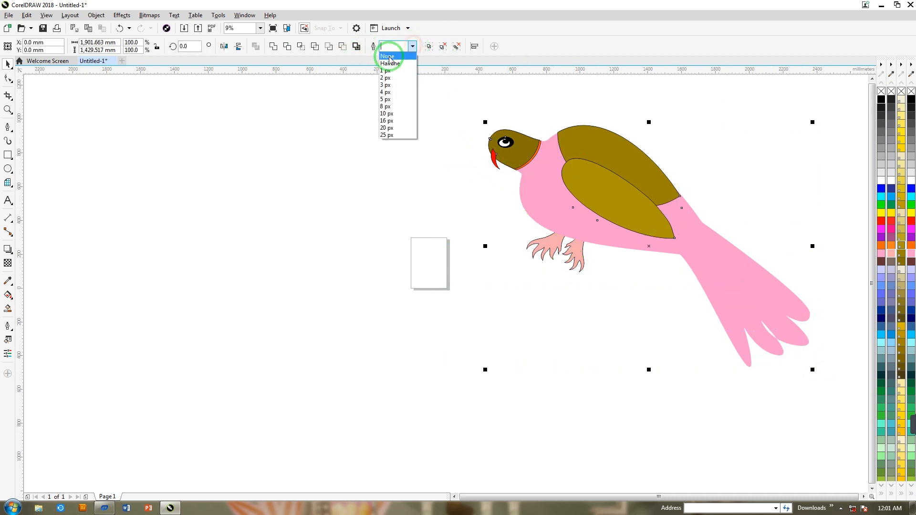
click(385, 57)
click(394, 128)
click(475, 263)
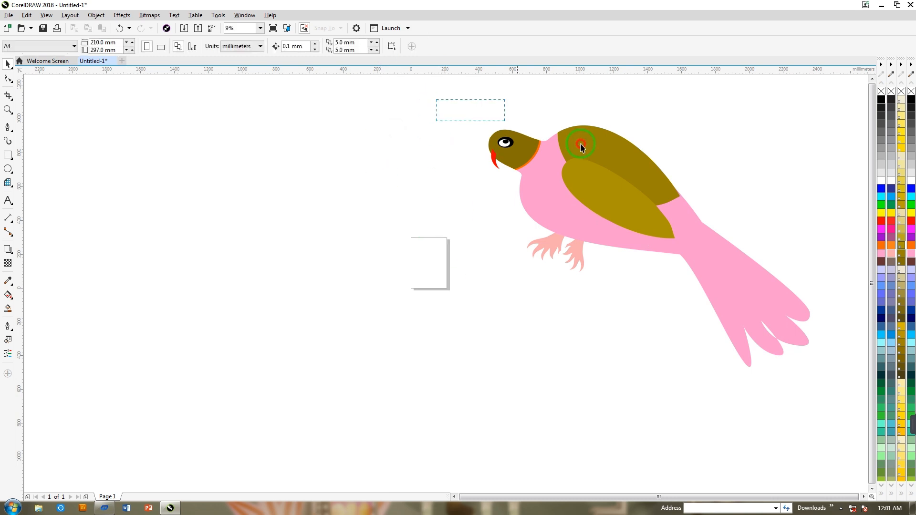
Give all parts of the bird a pale lavender outline.
drag(811, 379, 810, 380)
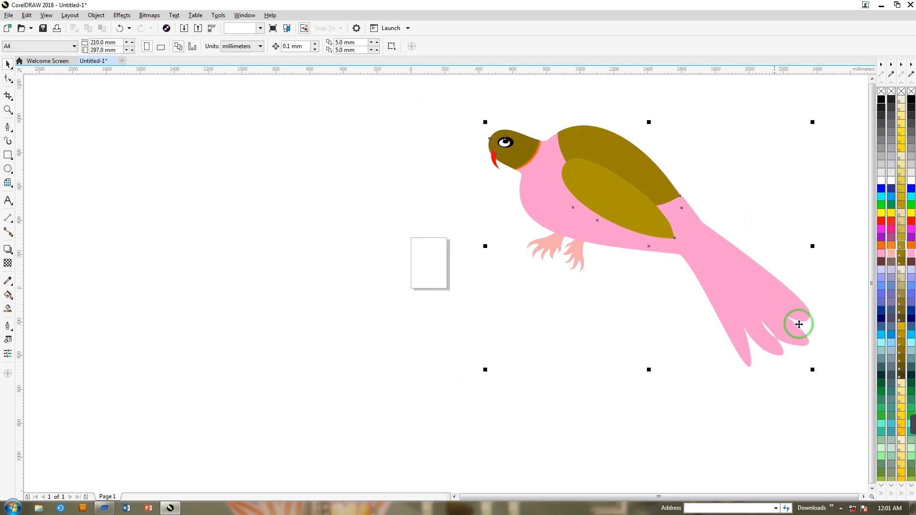
click(892, 285)
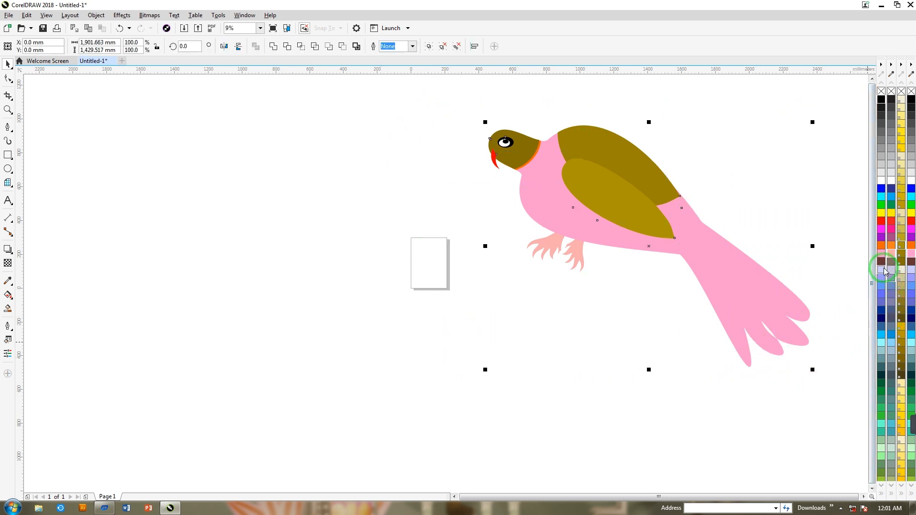
right_click(885, 271)
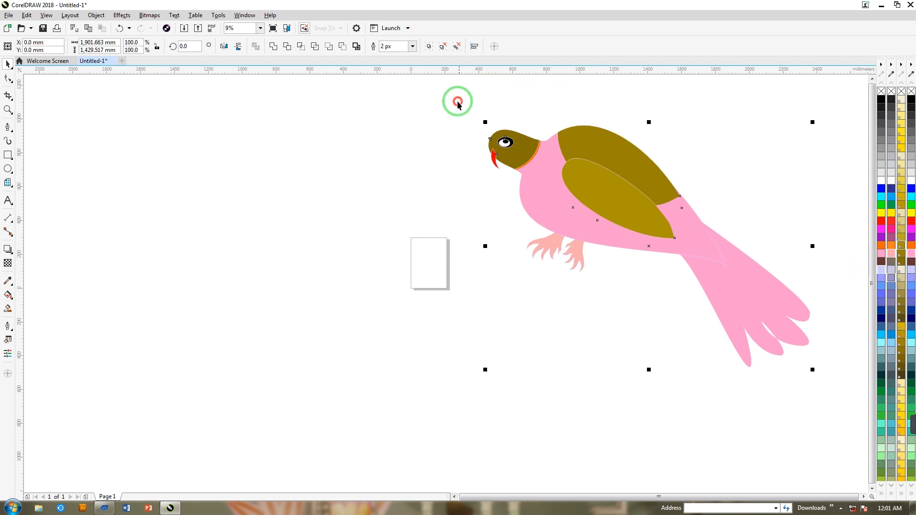
Move the whole bird toward the page so that its feet meet the page's upper edge.
drag(458, 103, 804, 372)
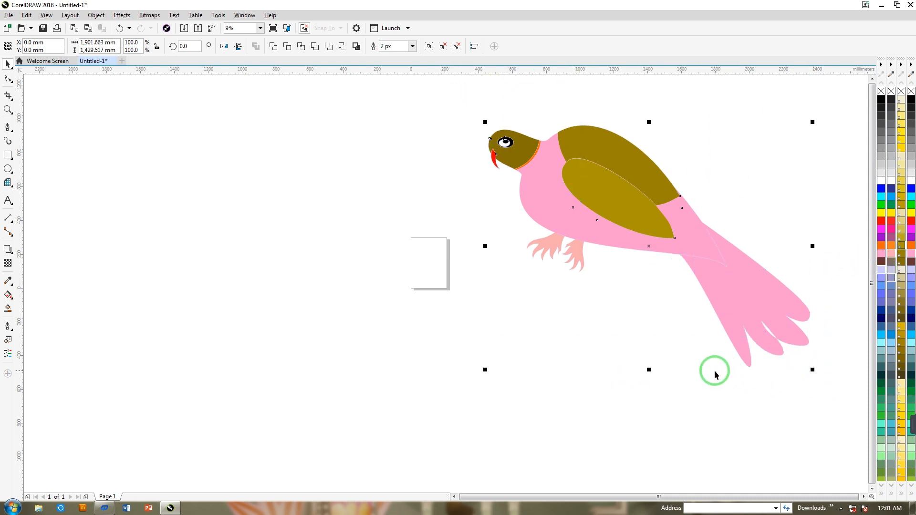
click(672, 357)
drag(606, 204, 448, 191)
Draw a horizontal rectangular bar about 1,815 mm wide and 65 mm high below the bird's feet and fill it dark brown.
click(6, 167)
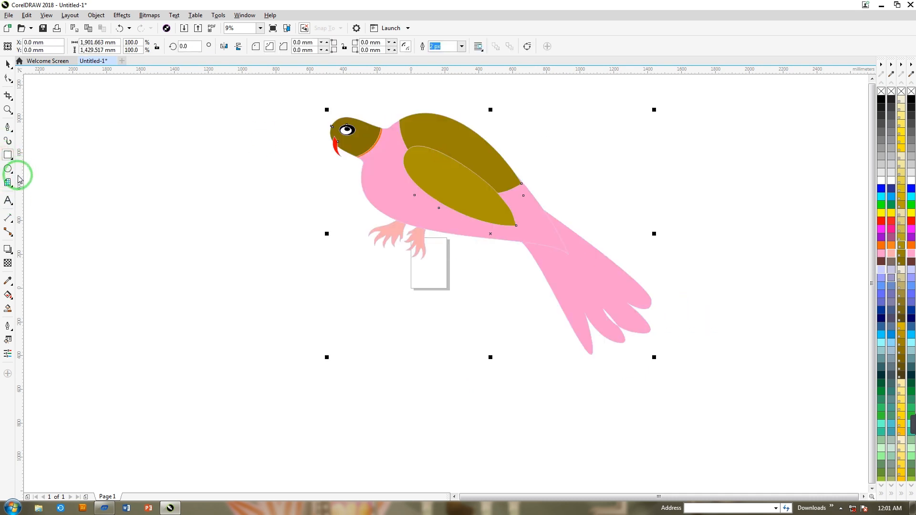
drag(192, 299, 499, 317)
click(8, 79)
click(8, 65)
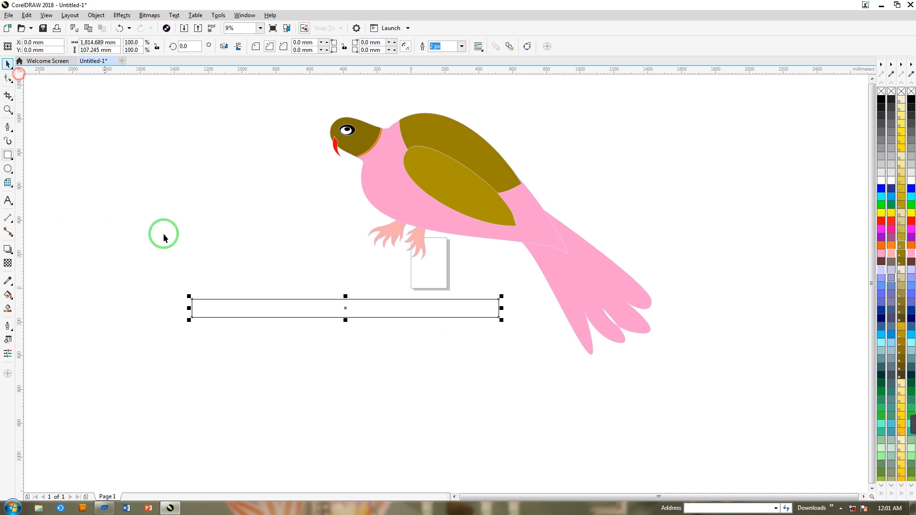
drag(346, 321, 342, 313)
click(912, 262)
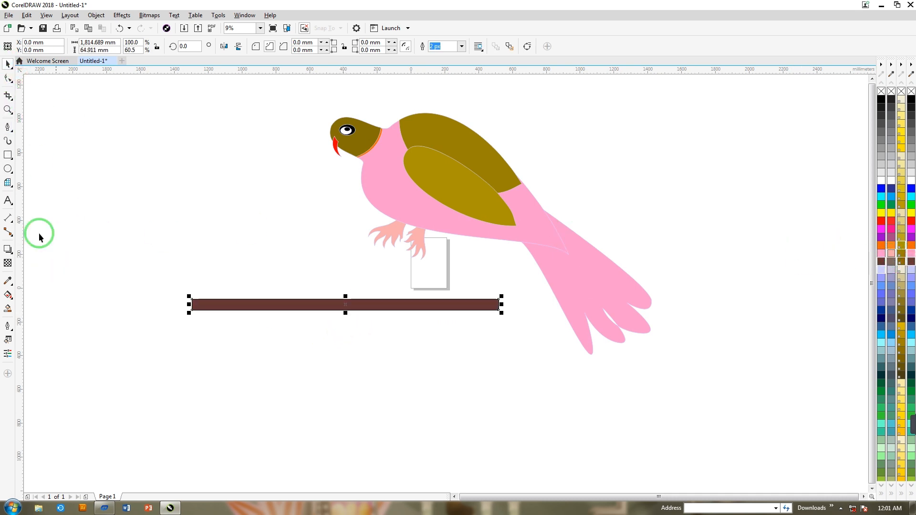
Twirl a small curl into the upper edge of the brown bar near its left end, using a 50.6 mm nib.
click(12, 84)
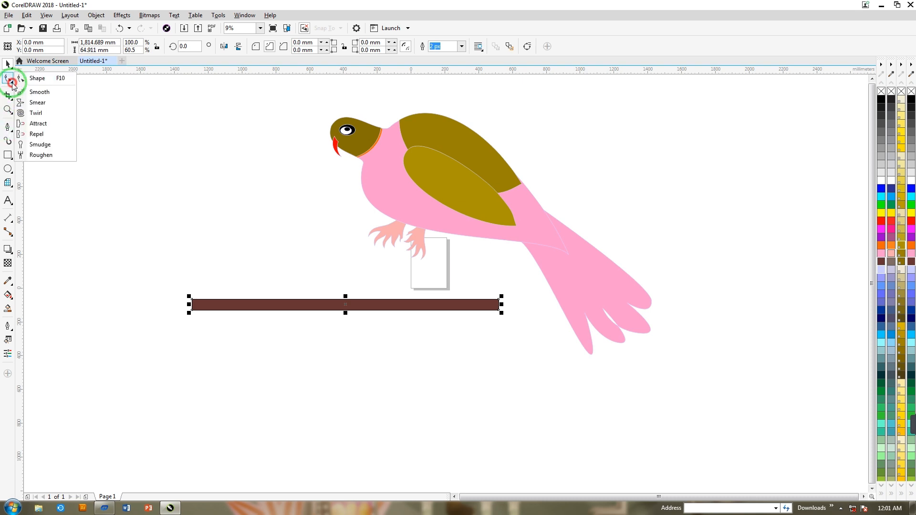
click(37, 114)
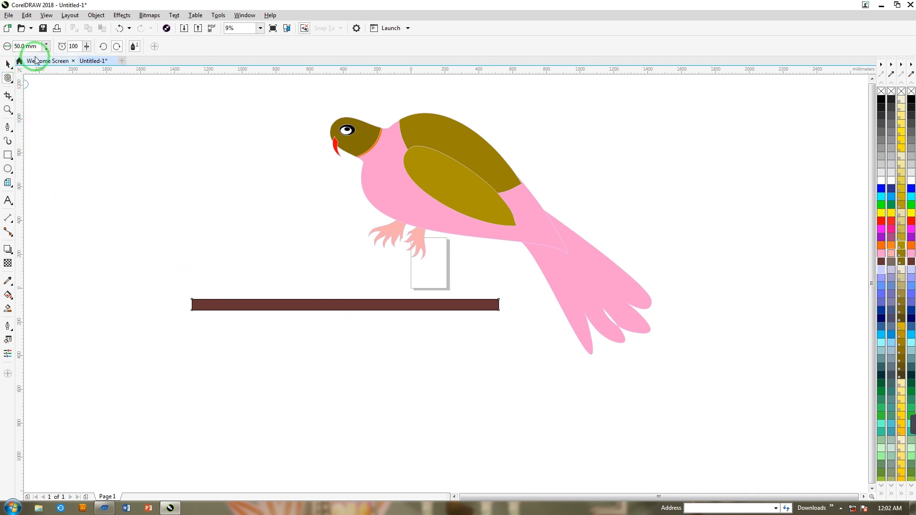
click(47, 44)
click(48, 45)
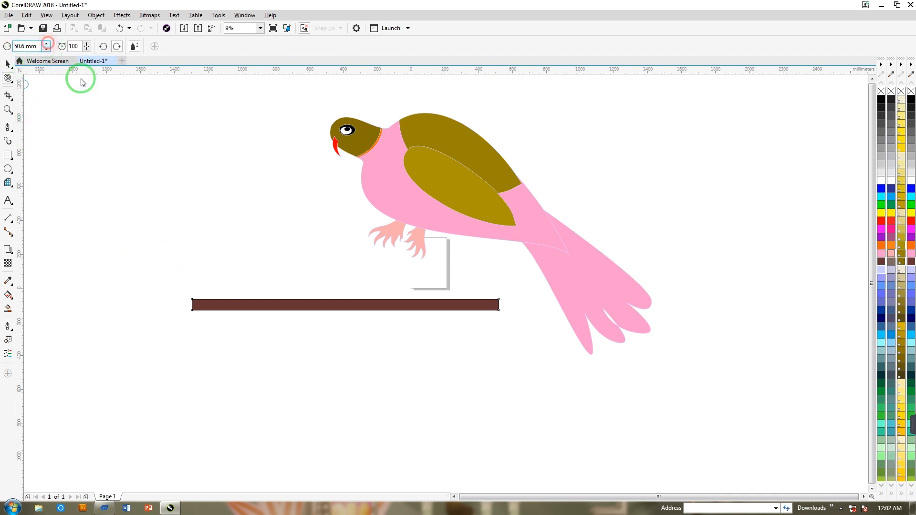
click(223, 291)
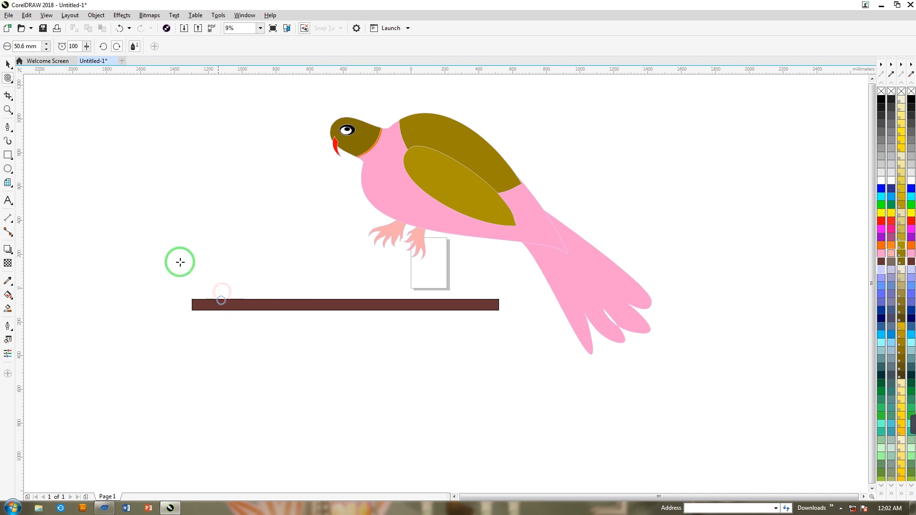
click(8, 64)
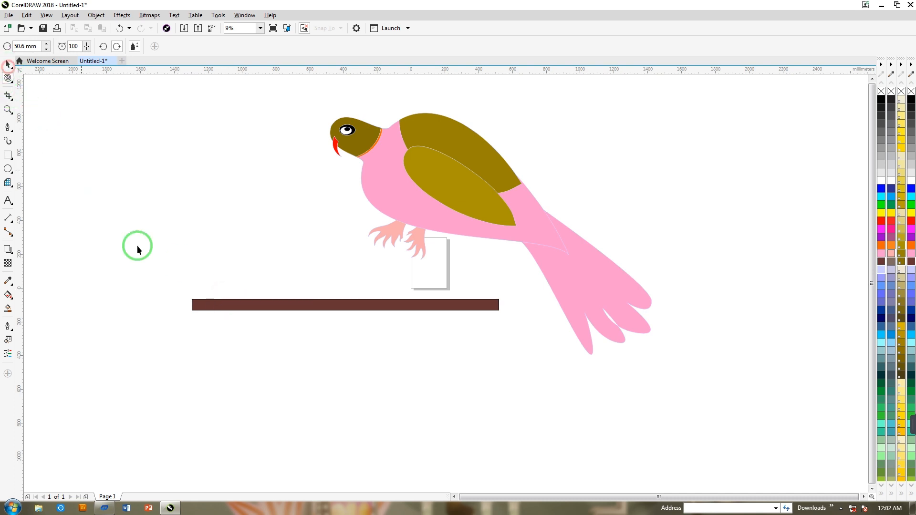
click(204, 304)
click(8, 78)
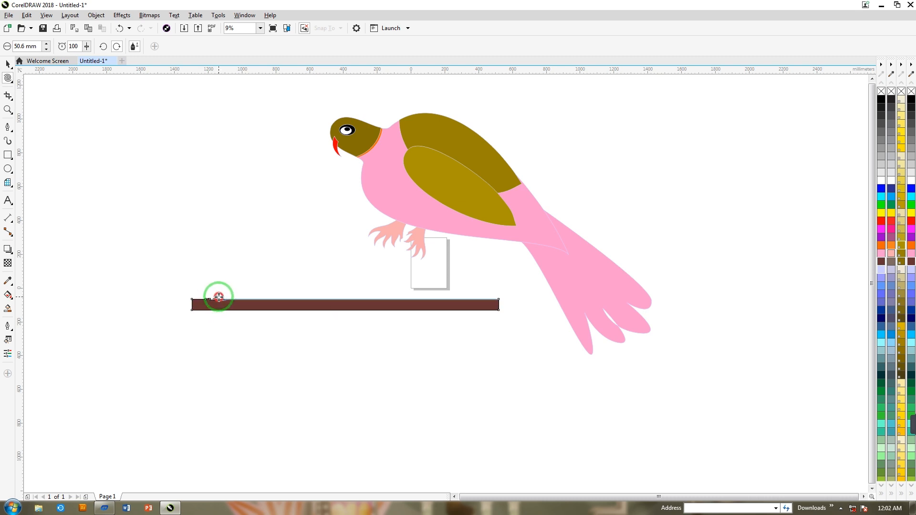
drag(219, 298, 232, 298)
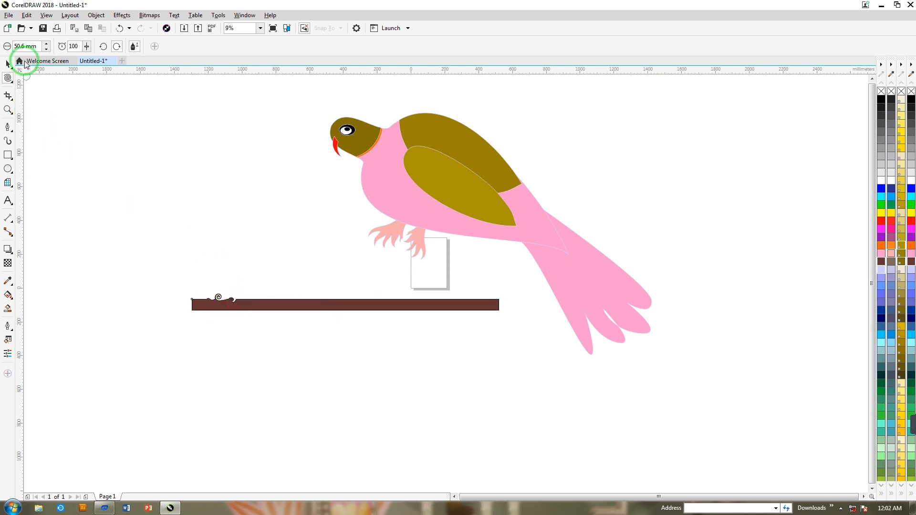
Twirl thorns and curls along the upper and lower edges of the brown bar with a 100 mm nib, shaping it into a branch.
text(100)
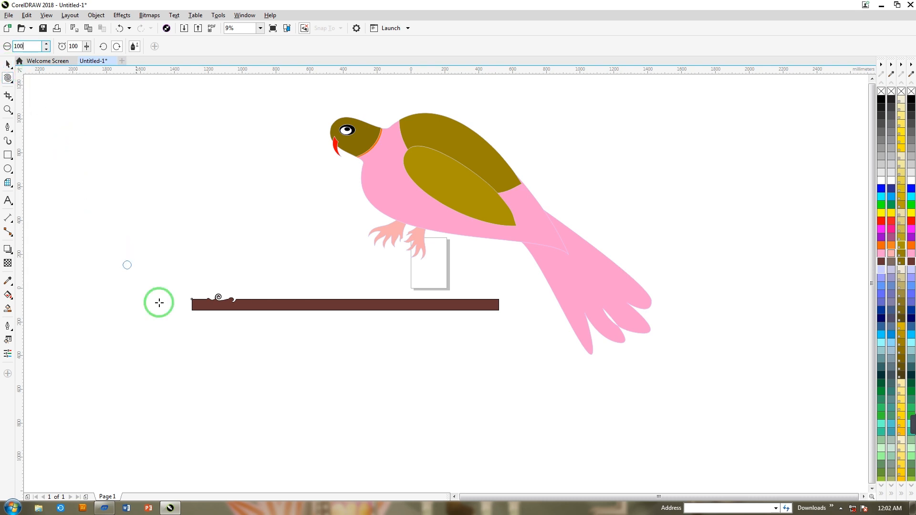
key(Return)
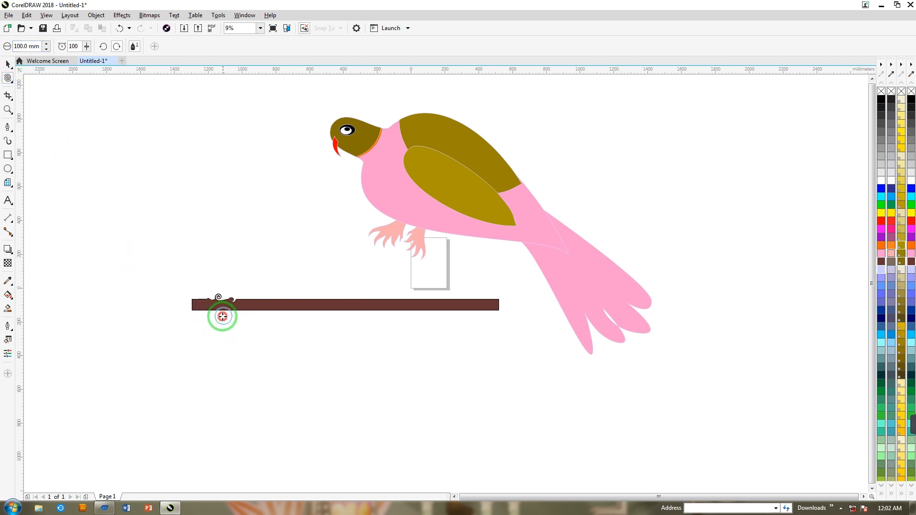
drag(229, 309, 229, 311)
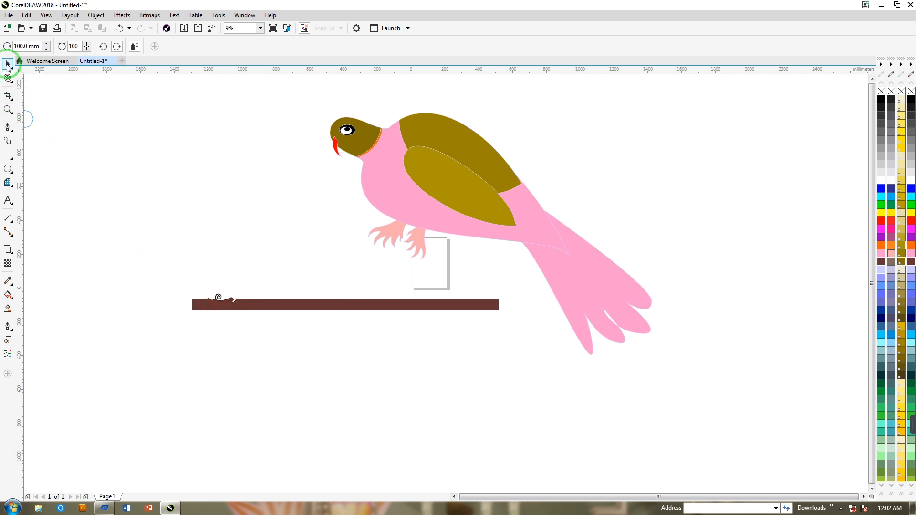
click(205, 317)
click(218, 307)
click(2, 98)
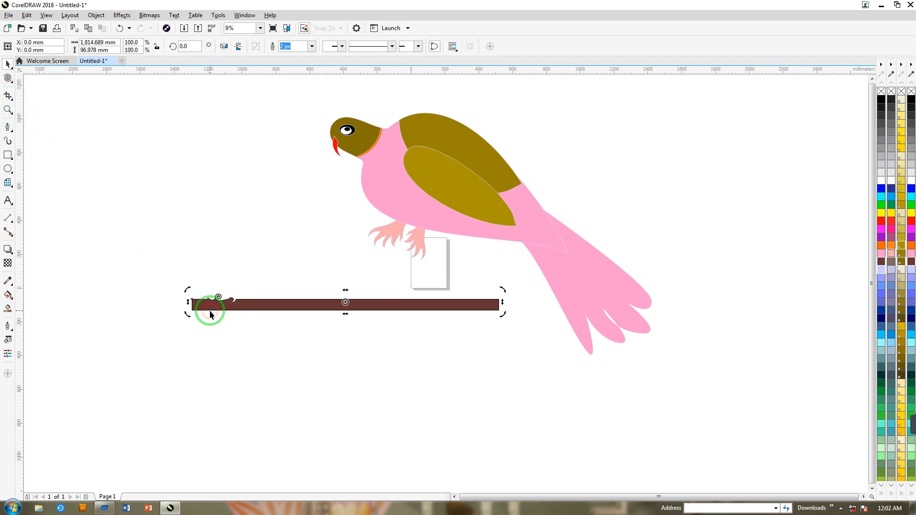
click(7, 79)
mouse_move(235, 313)
mouse_down()
mouse_move(287, 299)
mouse_move(322, 316)
mouse_move(358, 313)
mouse_move(353, 328)
mouse_move(359, 309)
mouse_move(330, 297)
mouse_move(408, 295)
mouse_move(437, 314)
mouse_move(473, 296)
mouse_move(463, 309)
mouse_move(491, 323)
mouse_move(495, 293)
mouse_move(437, 298)
mouse_move(419, 291)
mouse_move(261, 307)
mouse_move(249, 282)
mouse_move(210, 299)
mouse_move(192, 282)
mouse_move(199, 312)
mouse_move(174, 325)
mouse_move(193, 309)
mouse_move(164, 318)
mouse_move(316, 304)
mouse_move(311, 311)
mouse_move(303, 280)
mouse_move(310, 303)
mouse_move(301, 289)
mouse_move(277, 300)
mouse_move(284, 315)
mouse_move(364, 303)
mouse_move(352, 296)
mouse_move(382, 311)
mouse_move(418, 302)
mouse_move(456, 317)
mouse_move(352, 280)
mouse_move(250, 306)
mouse_move(282, 322)
mouse_up()
click(7, 126)
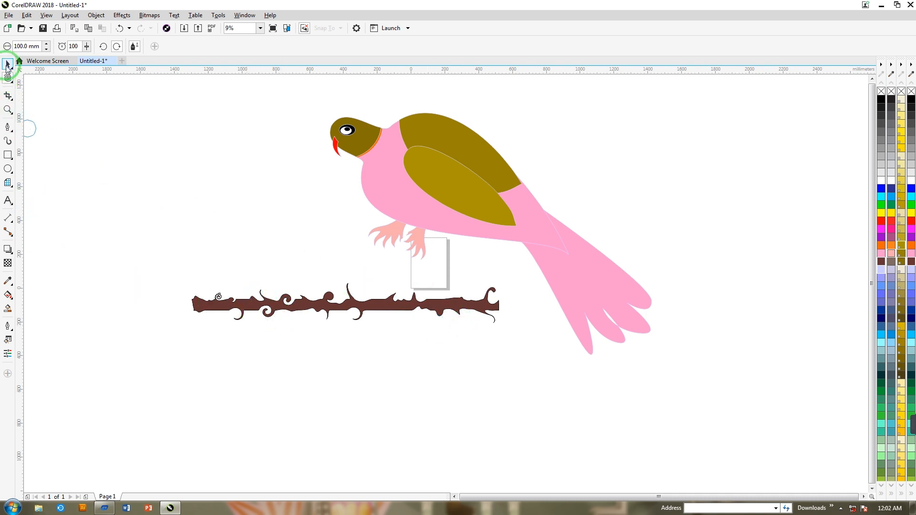
Select the thorny branch and set its outline width to None.
click(7, 65)
click(279, 177)
right_click(840, 119)
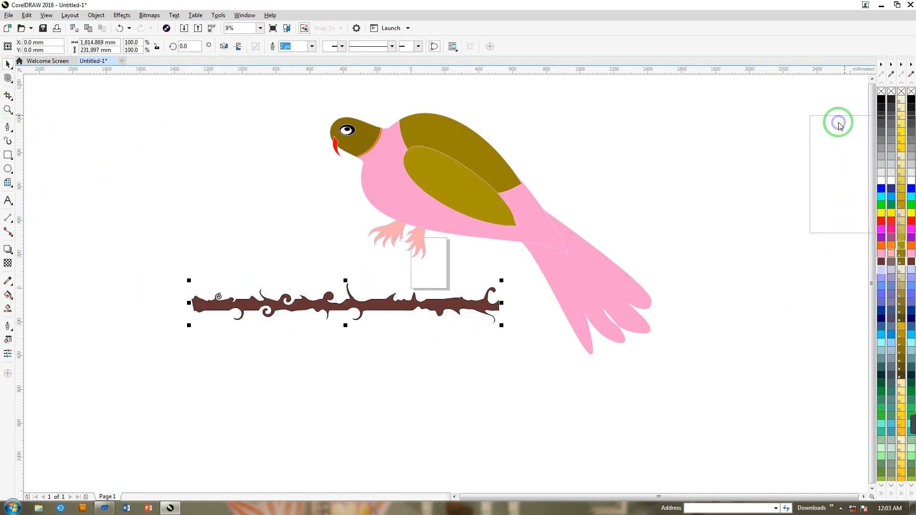
click(311, 46)
click(272, 123)
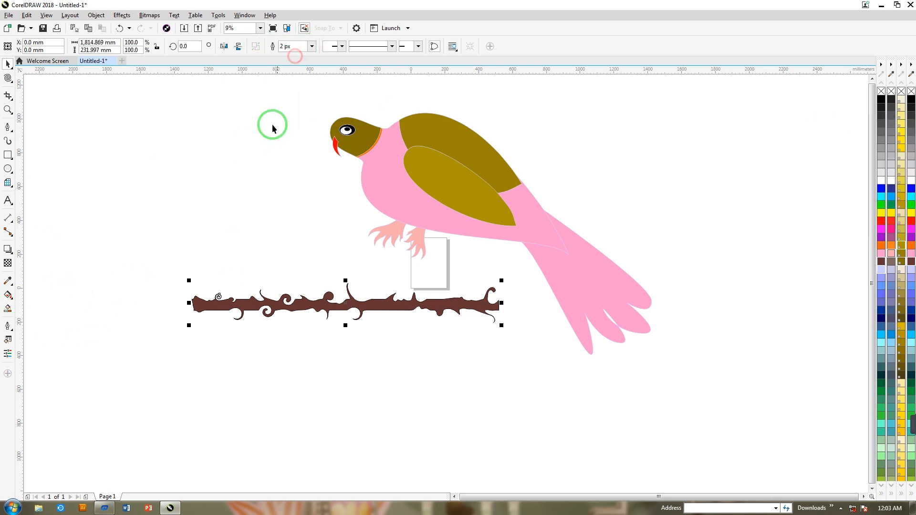
click(313, 46)
click(286, 55)
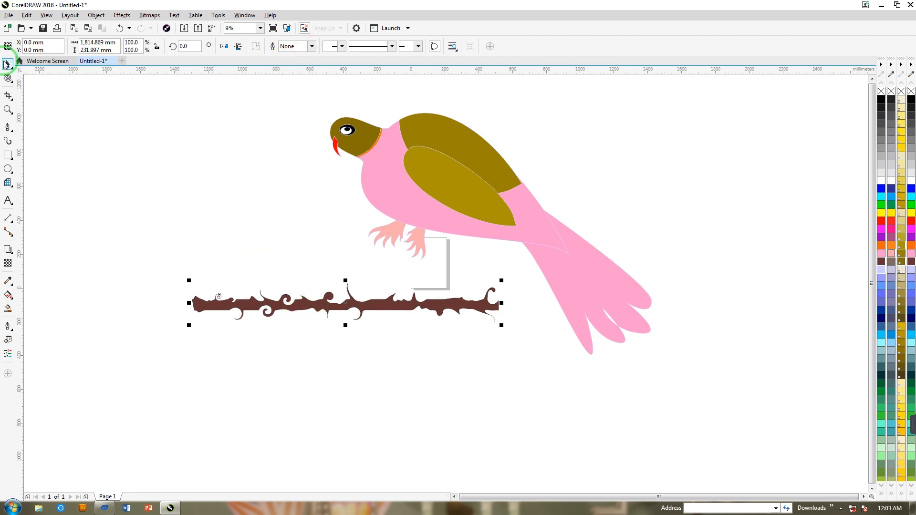
Shrink the branch to about 1,197 mm long and tilt it to about 329.3° across the bird's feet.
drag(501, 326, 399, 320)
drag(326, 301, 413, 267)
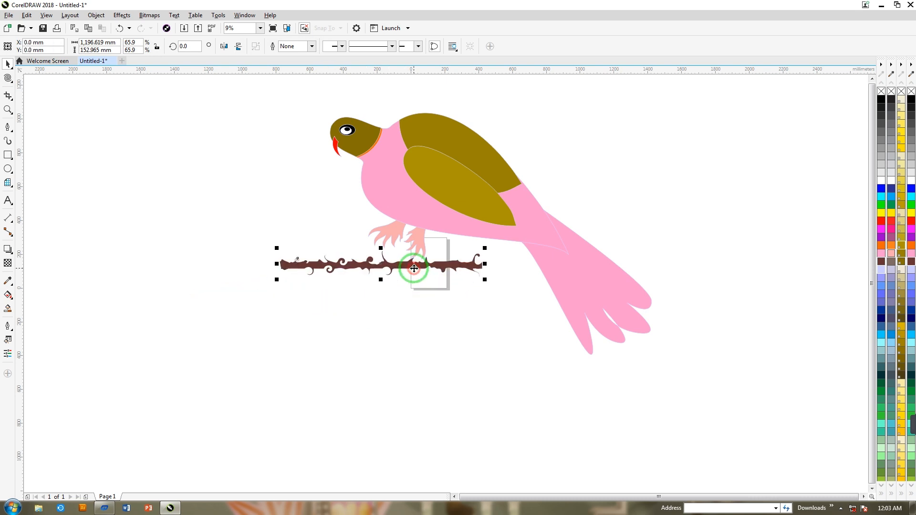
click(475, 263)
drag(485, 246, 499, 321)
click(450, 309)
drag(408, 280, 427, 258)
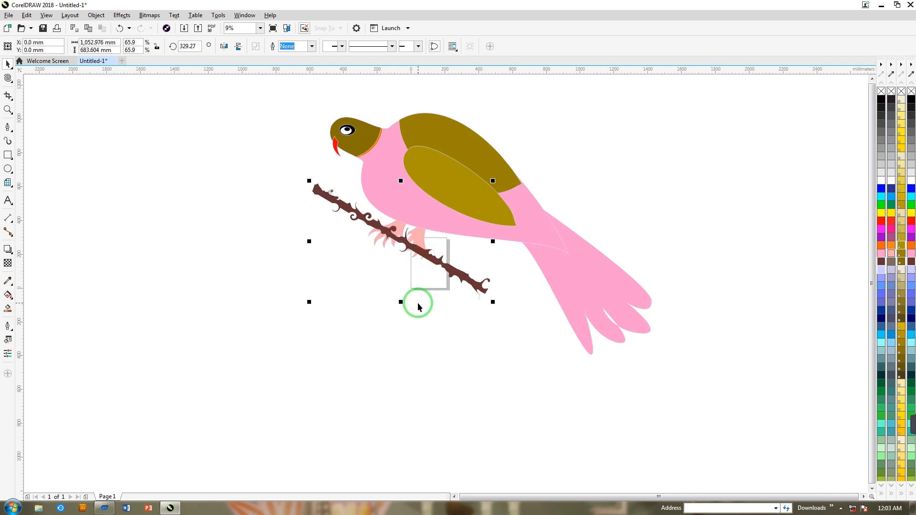
Send the branch behind the bird and shift it so that the claws lie over it.
key(shift+Page_Down)
drag(453, 263, 429, 266)
click(415, 308)
Group the bird with the branch and enlarge the group to about 123.5%, about 2,459 mm wide, placed over the page.
drag(359, 130, 685, 368)
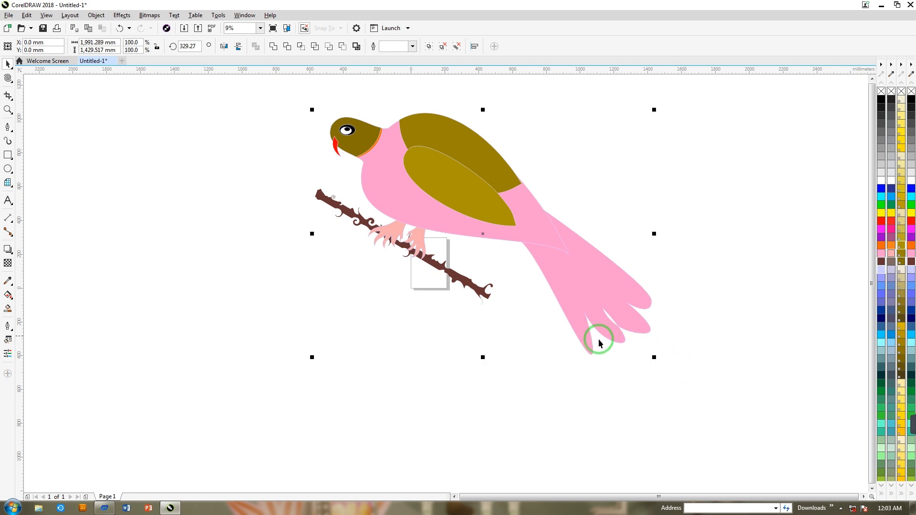
click(601, 359)
drag(521, 251, 406, 258)
drag(418, 217, 385, 249)
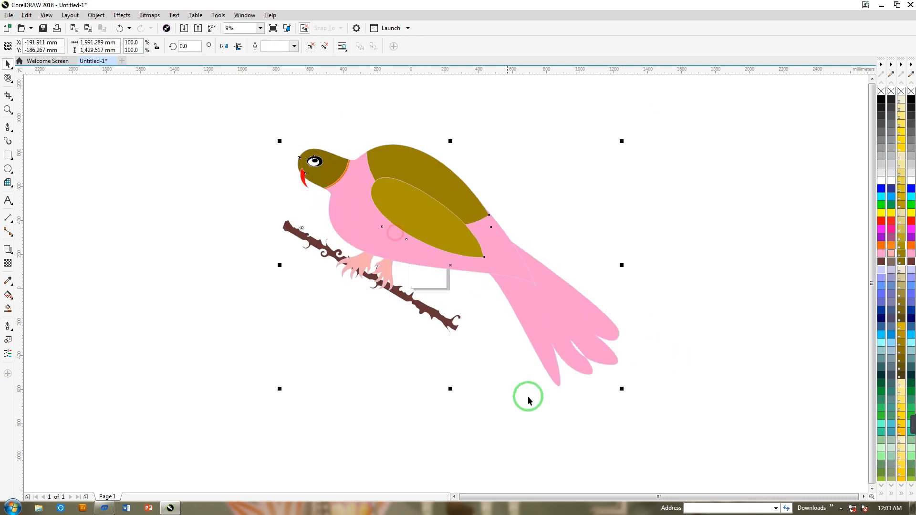
drag(623, 389, 731, 447)
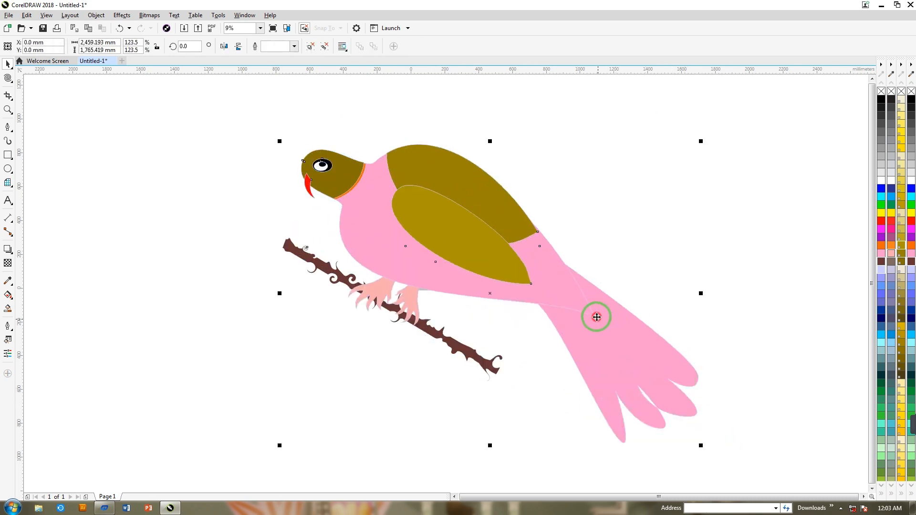
click(656, 229)
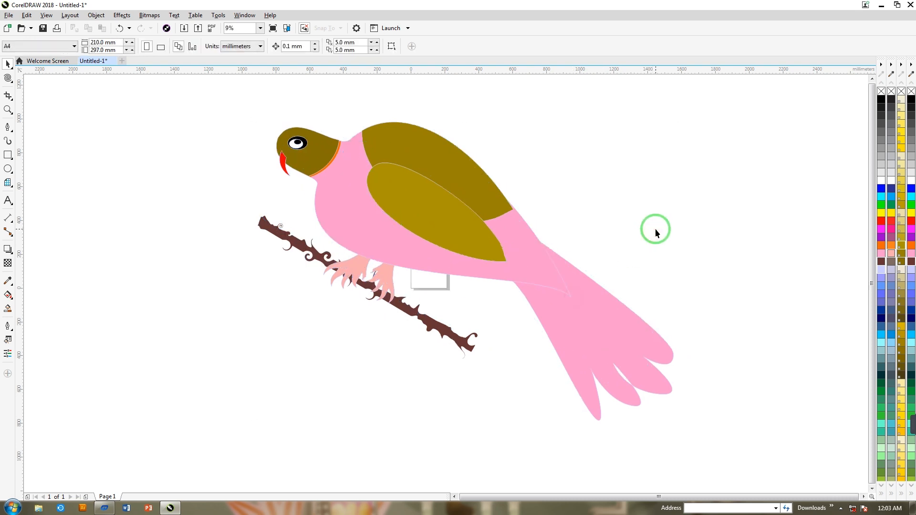